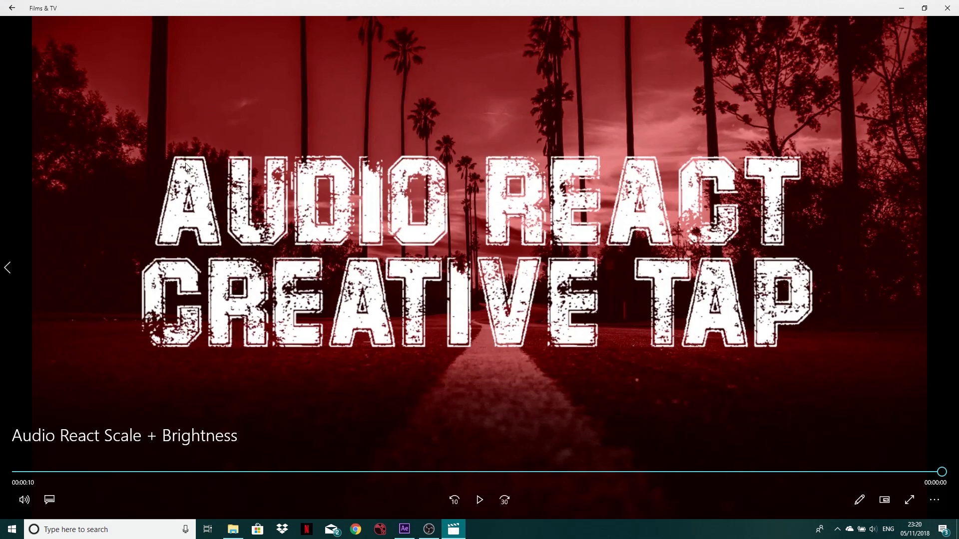
Step: Replay the finished audio-react title video, pause it, and close Films & TV
click(11, 472)
click(480, 501)
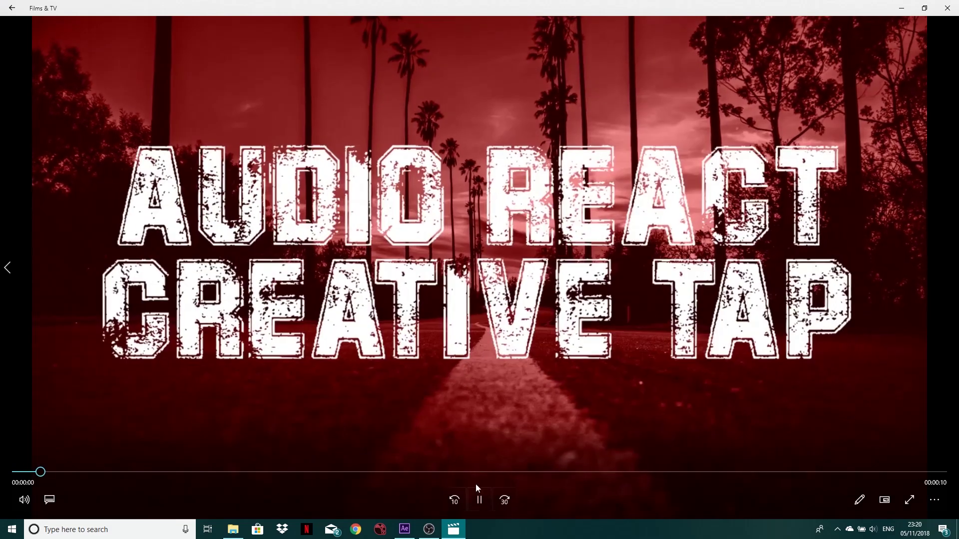
click(24, 501)
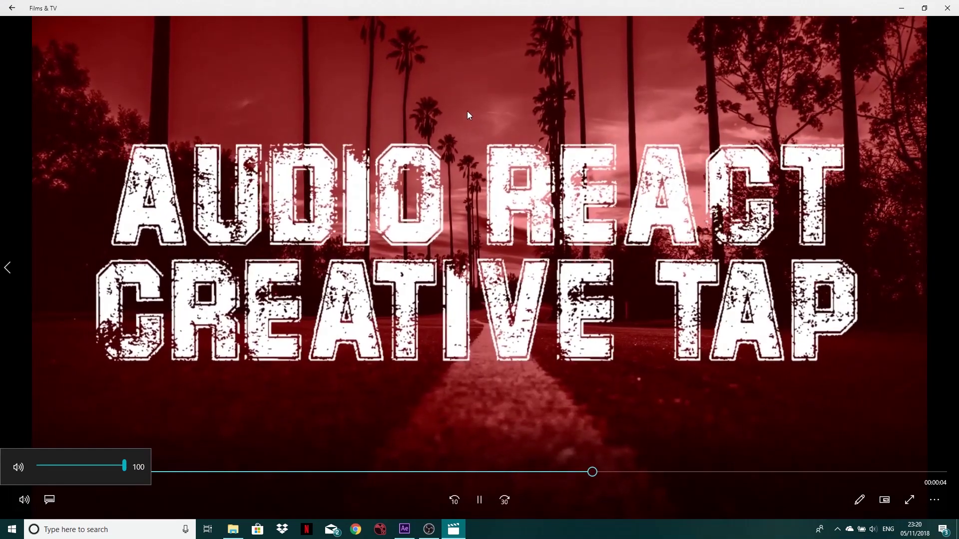
click(480, 501)
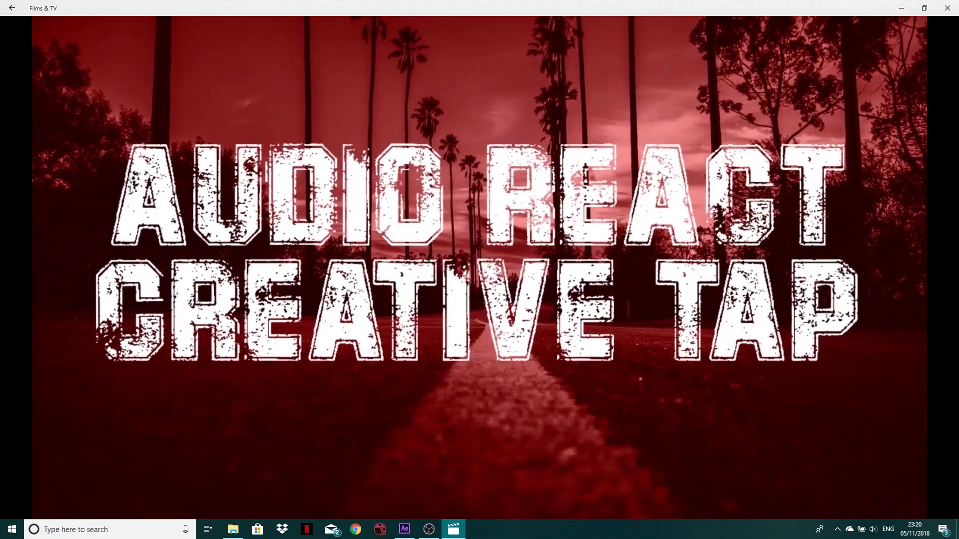
click(479, 500)
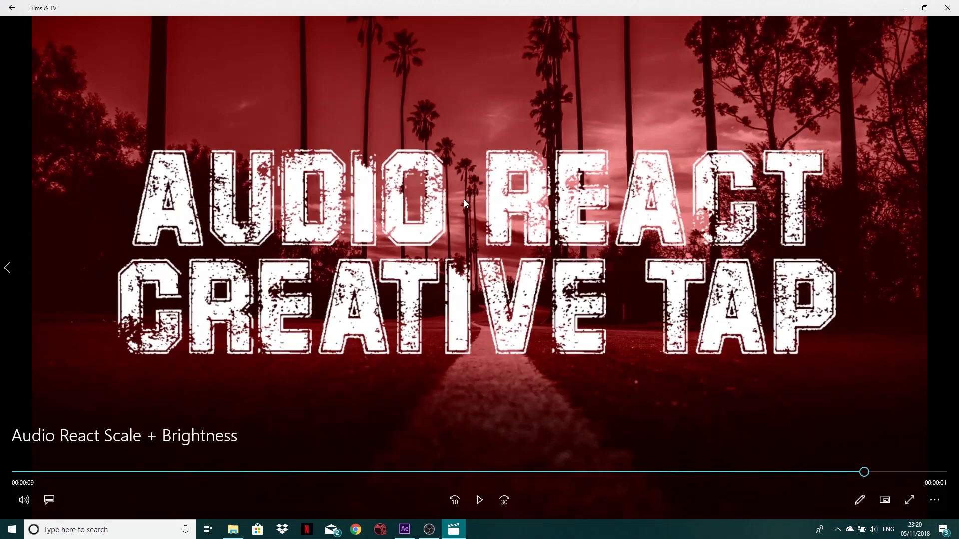
click(947, 8)
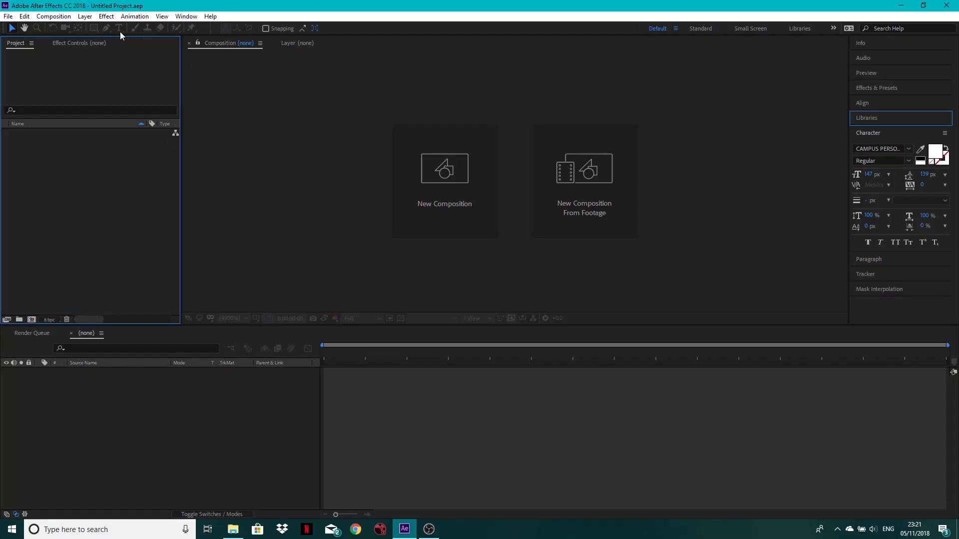
click(53, 17)
click(62, 30)
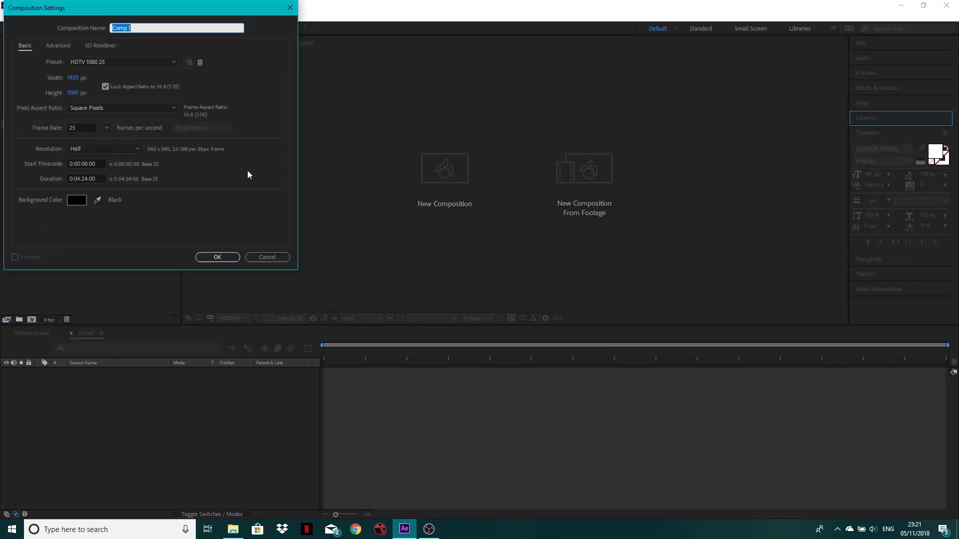
click(82, 179)
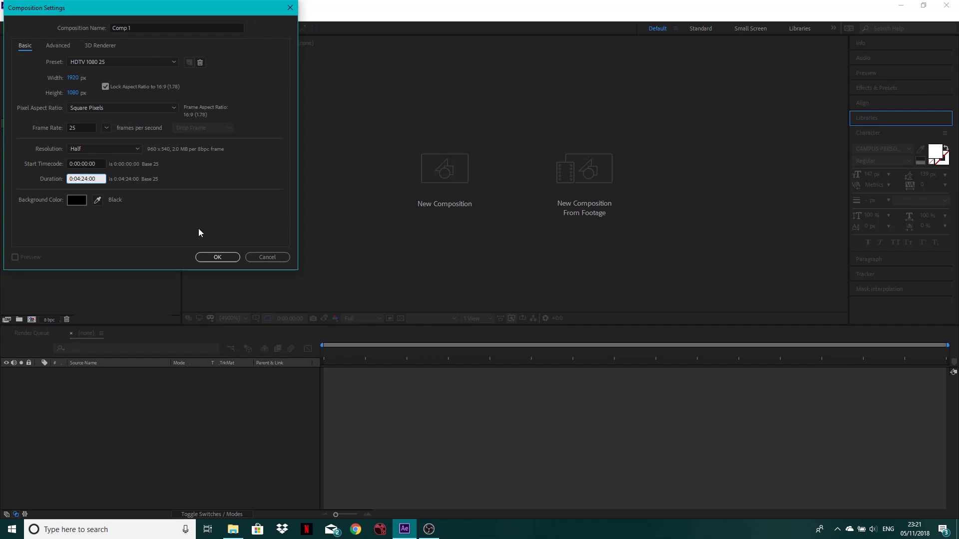
click(217, 257)
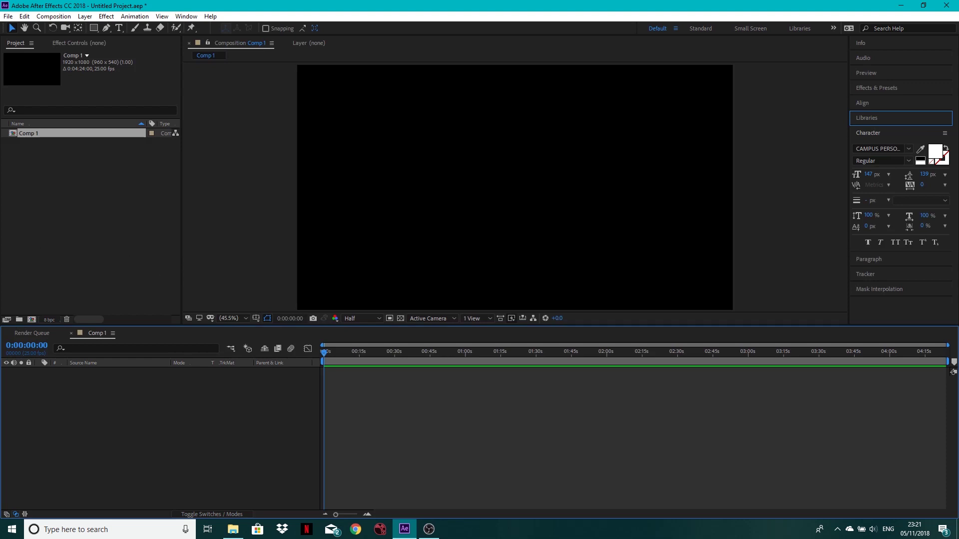
drag(0, 200, 77, 178)
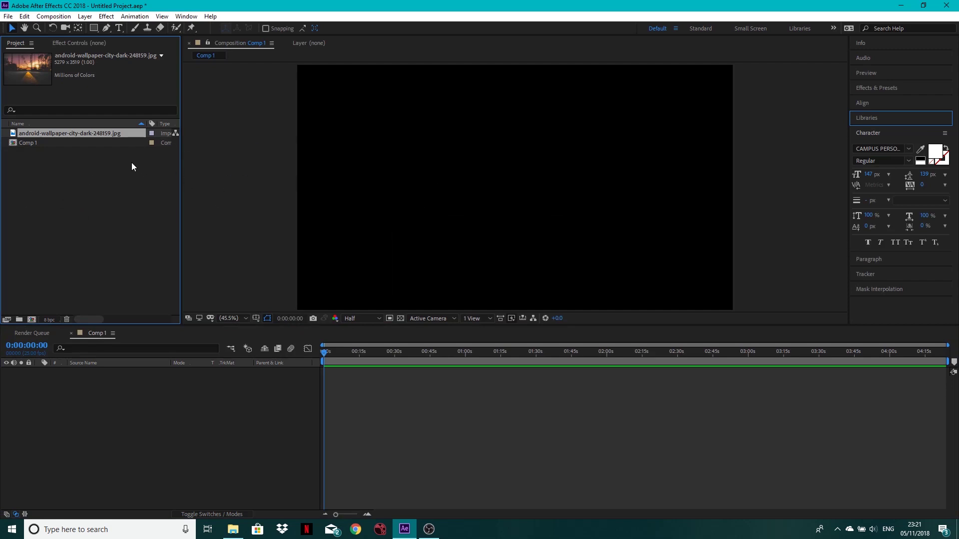
Step: Add the wallpaper image to Comp 1 as a layer named BG
drag(110, 131, 114, 382)
right_click(113, 377)
click(150, 370)
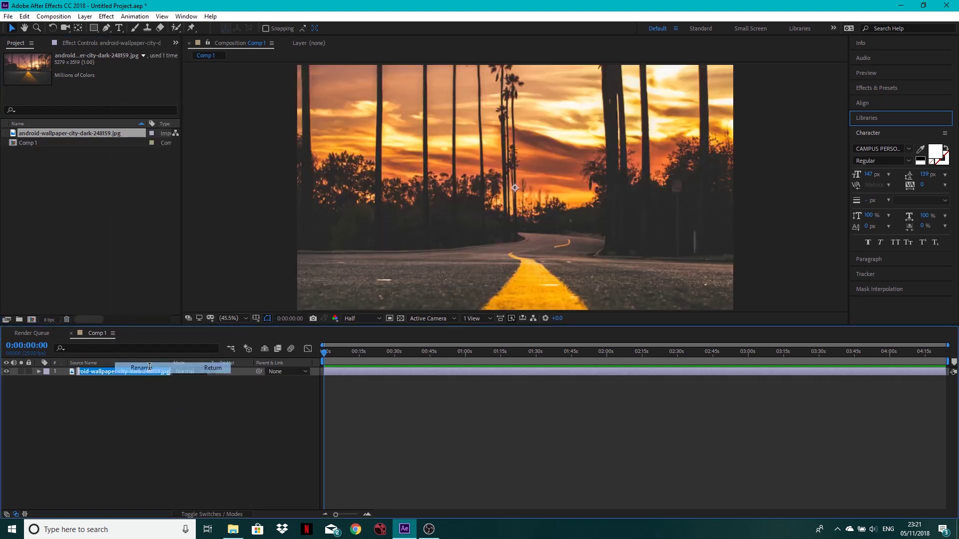
text(BG)
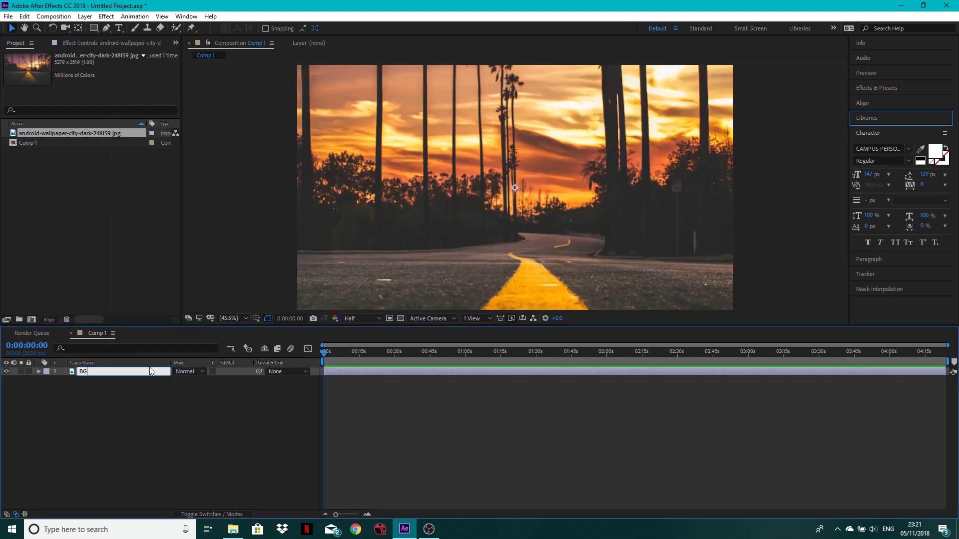
key(Return)
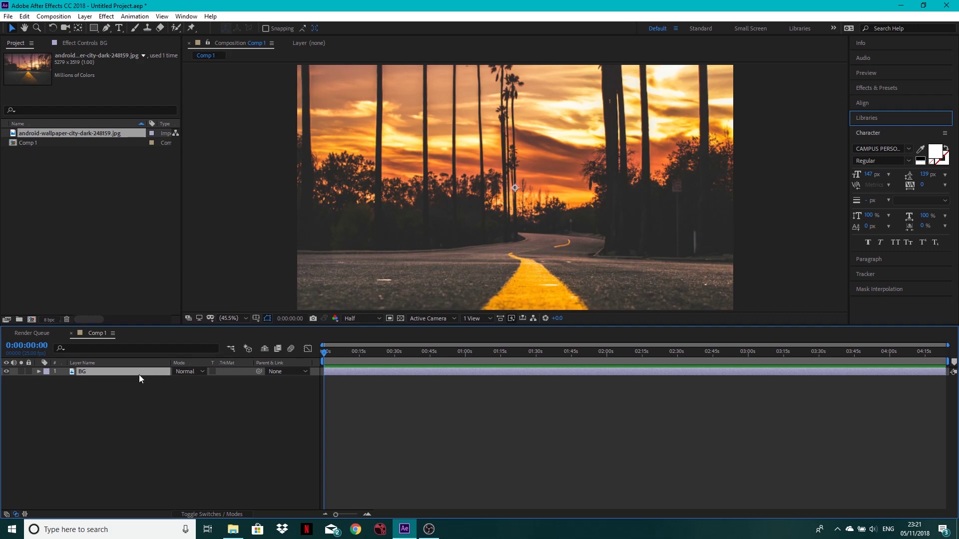
Step: Scale the BG layer to 39% and shift it slightly down in the frame
key(s)
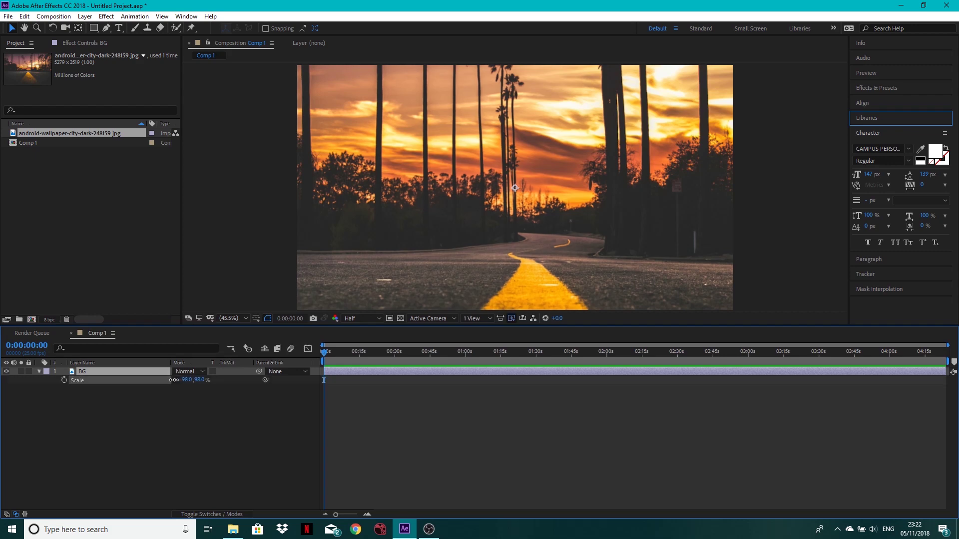
drag(173, 380, 156, 380)
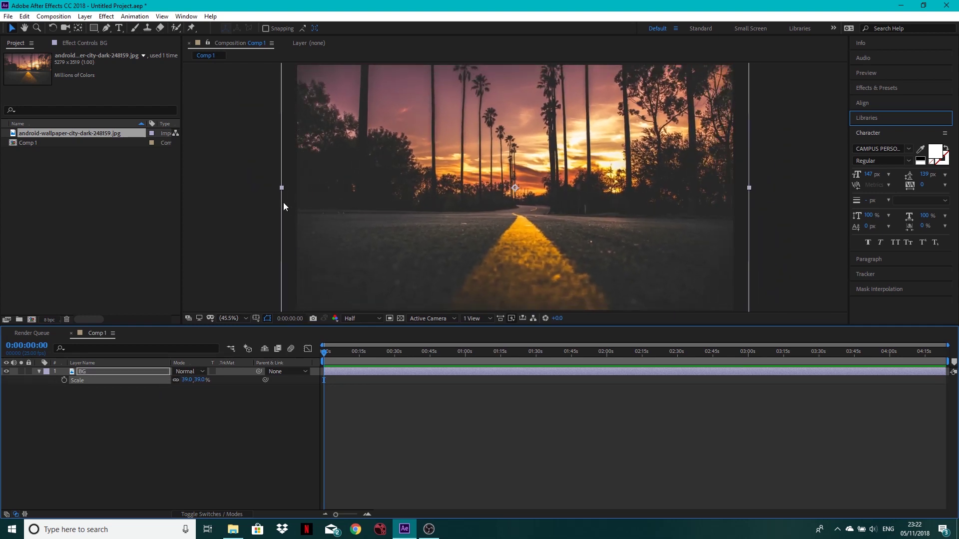
mouse_move(529, 182)
mouse_down()
mouse_move(527, 214)
mouse_move(529, 191)
mouse_up()
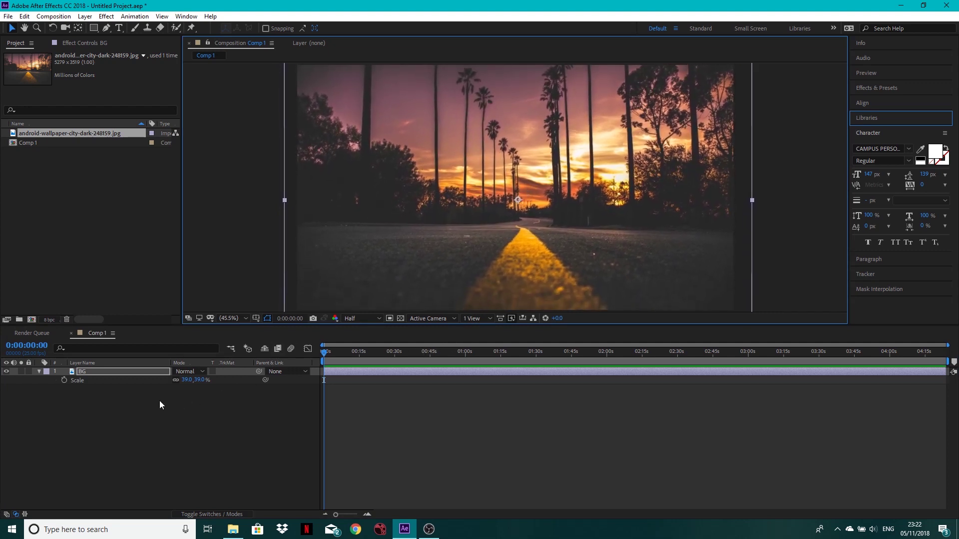
Step: Give BG's Position a wiggle(1,10) expression
click(117, 371)
key(p)
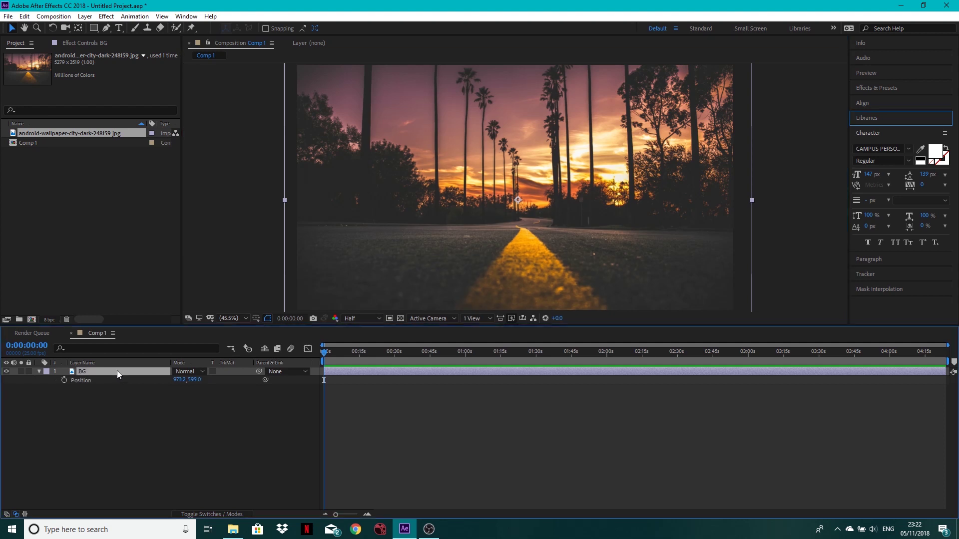
alt+click(64, 381)
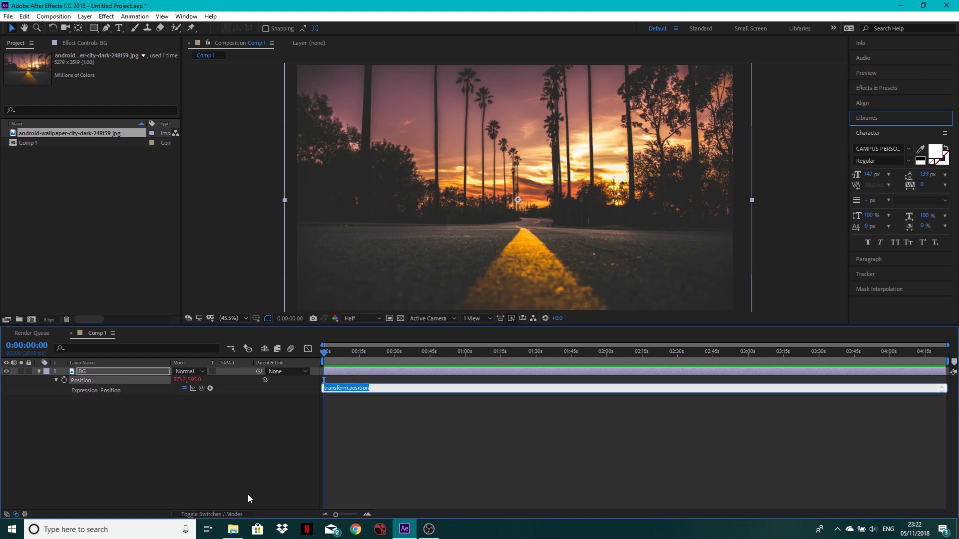
text(wiggle(1,10)
click(268, 430)
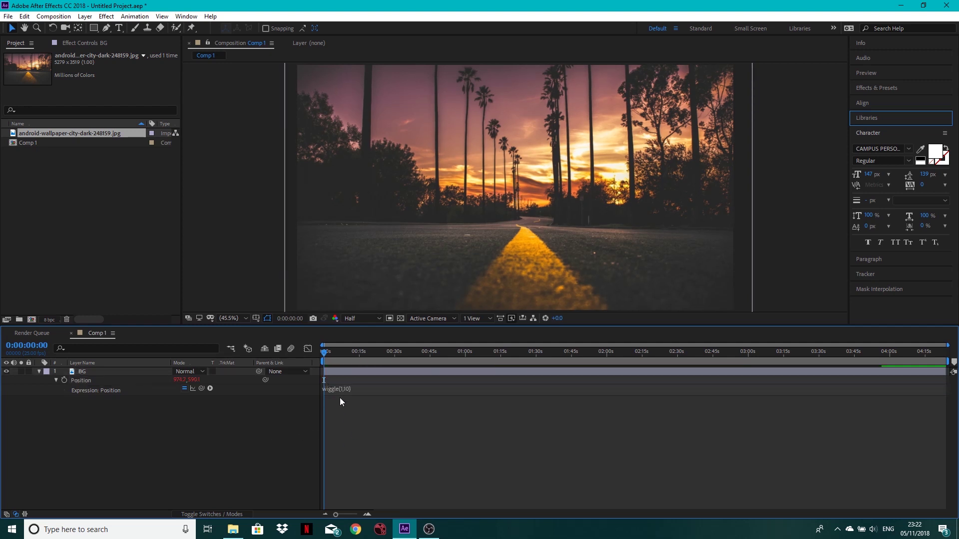
Step: Preview and scrub the timeline to check the background's wiggle motion
key(space)
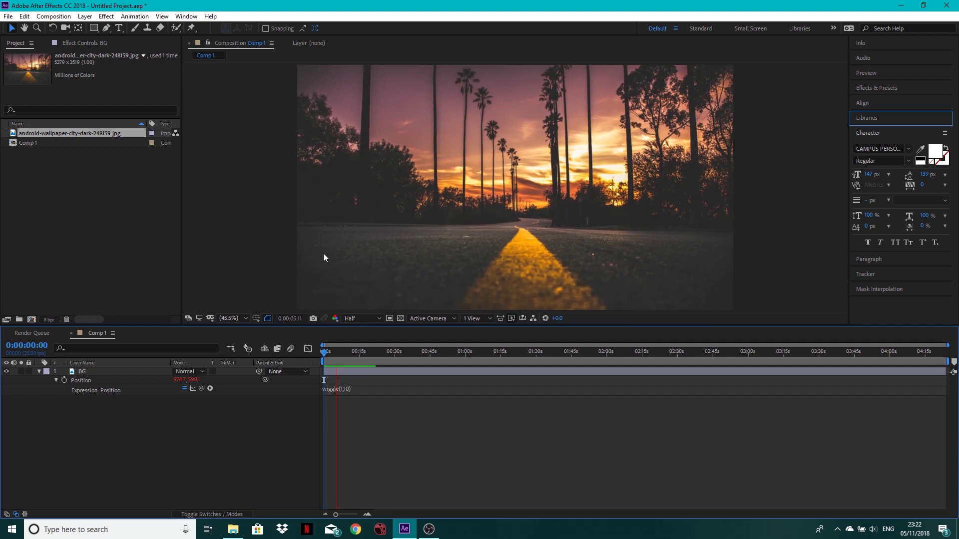
key(space)
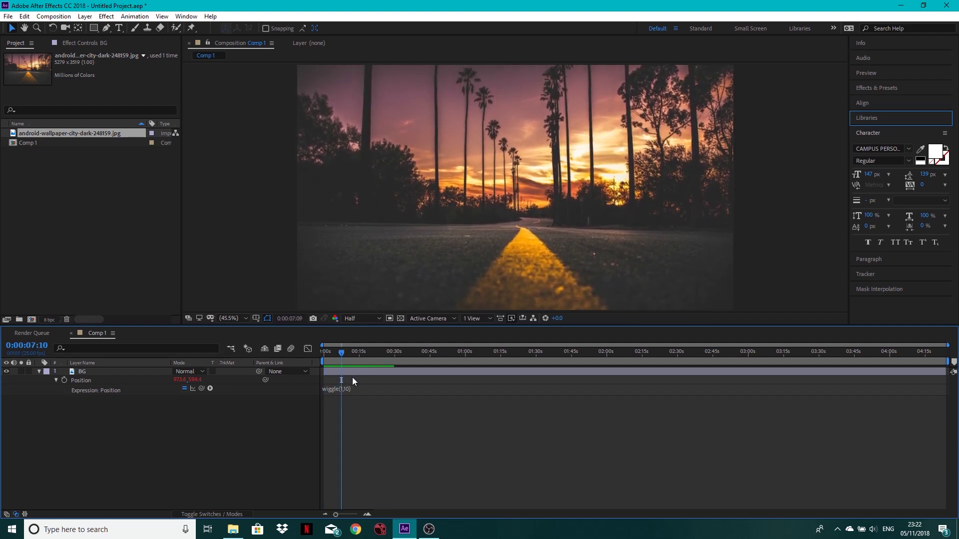
drag(343, 354, 331, 354)
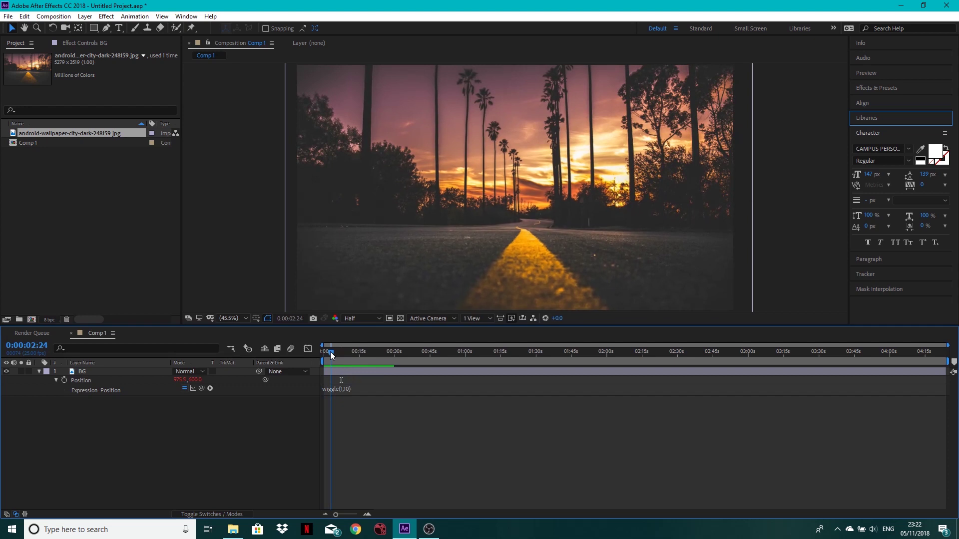
drag(330, 352, 322, 354)
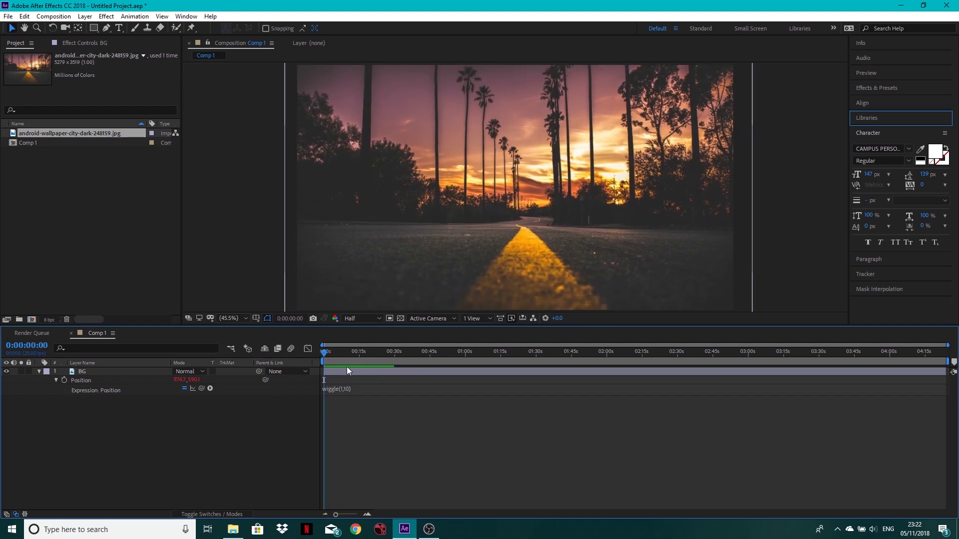
mouse_move(334, 352)
mouse_down()
mouse_move(367, 355)
mouse_move(324, 360)
mouse_up()
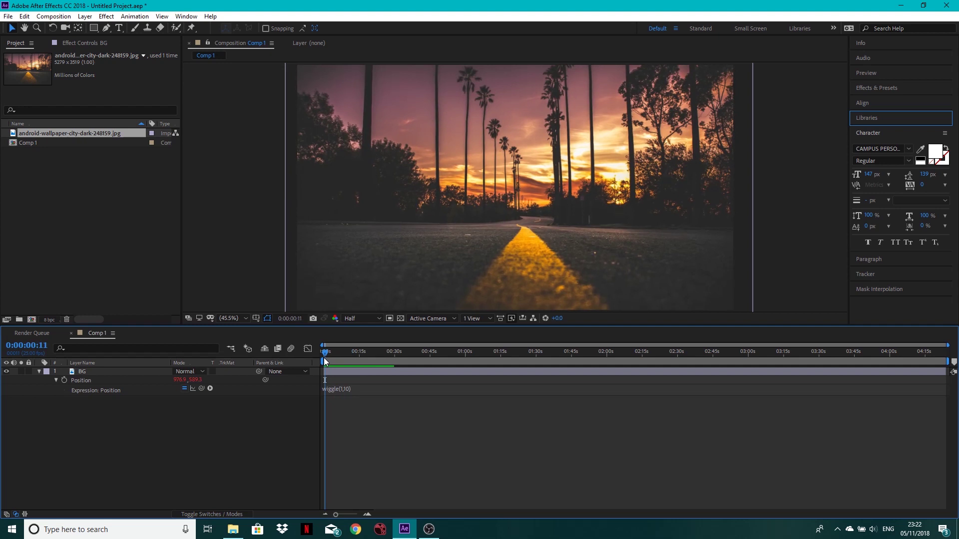
key(space)
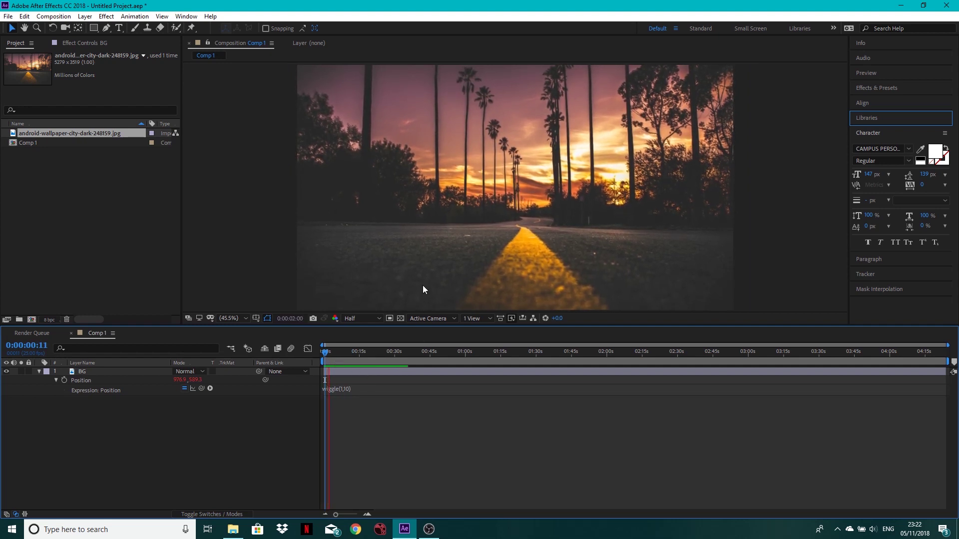
key(space)
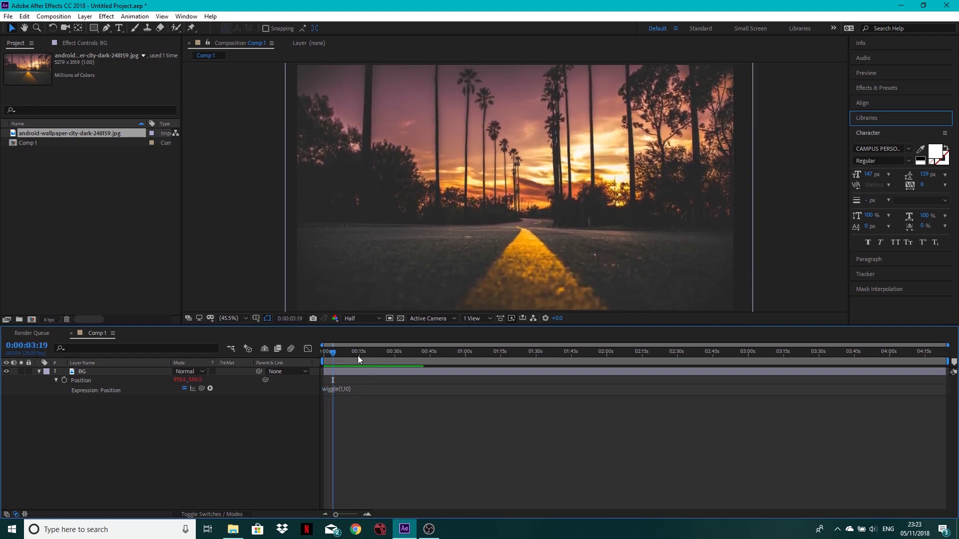
Step: Add a new dark red solid layer above the BG photo
click(39, 371)
right_click(107, 398)
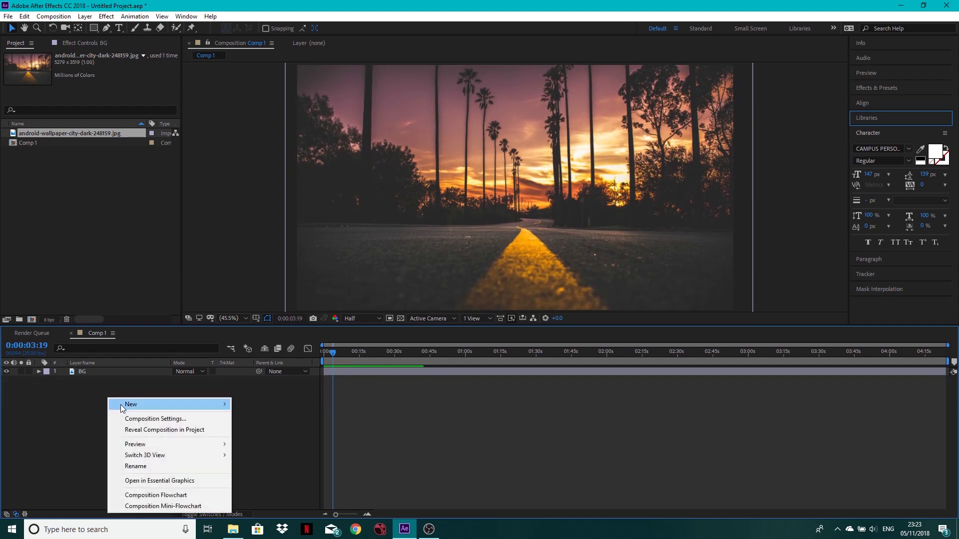
mouse_move(120, 404)
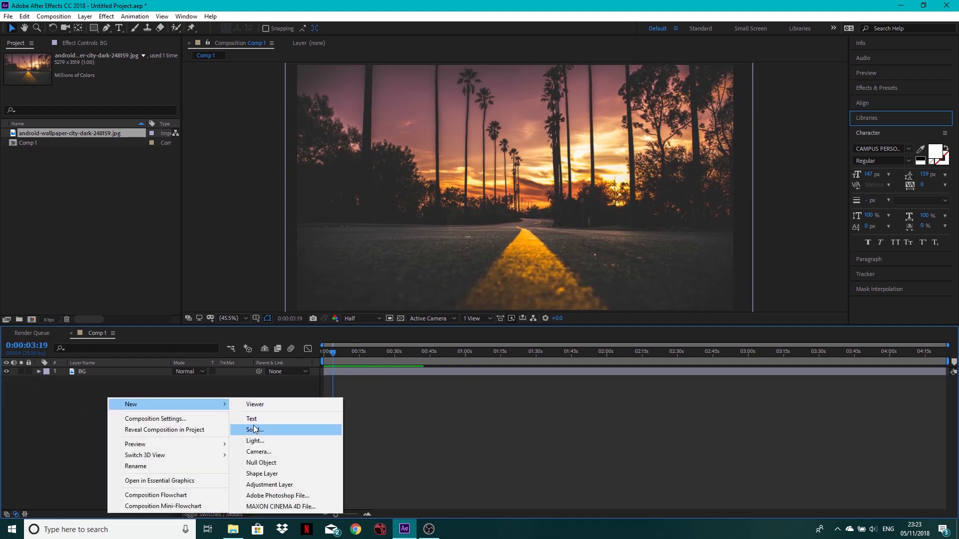
right_click(66, 421)
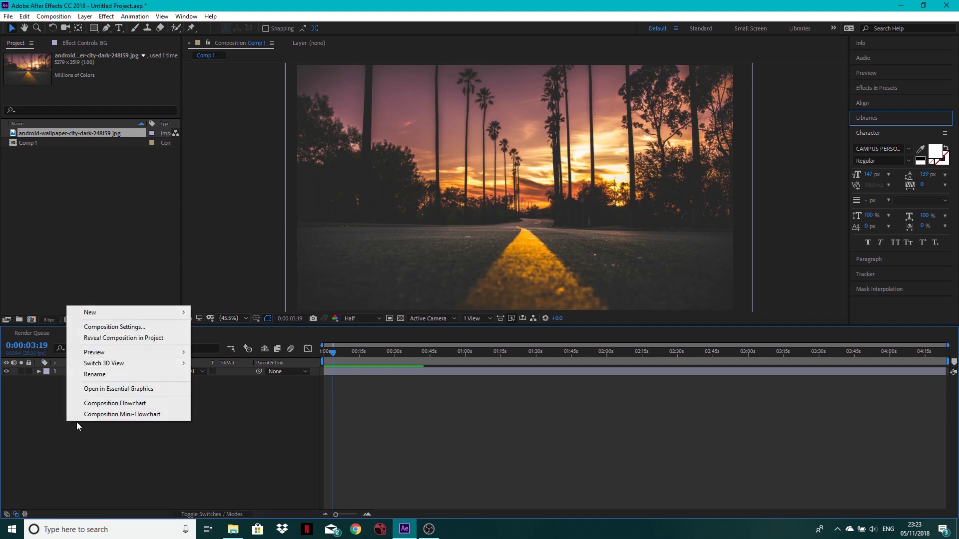
mouse_move(121, 314)
click(239, 337)
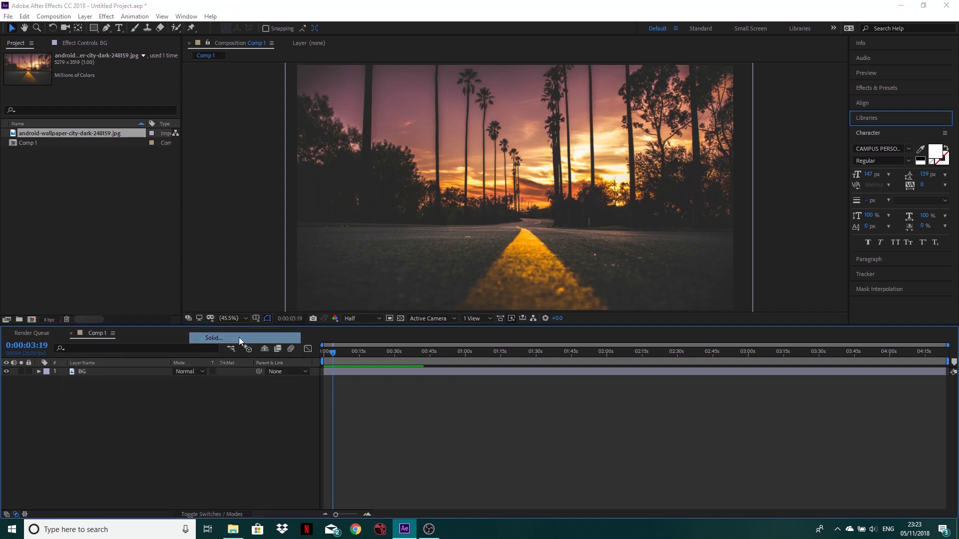
click(108, 175)
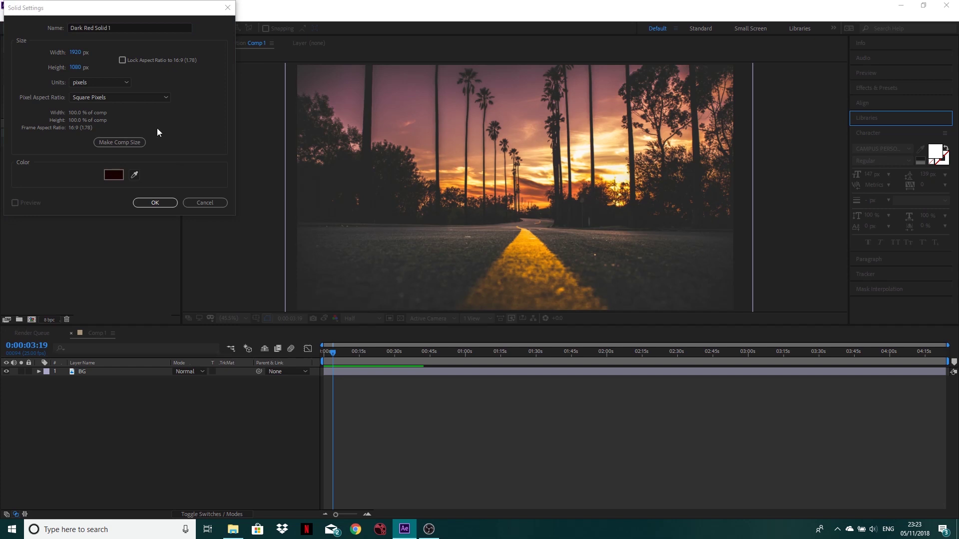
click(114, 174)
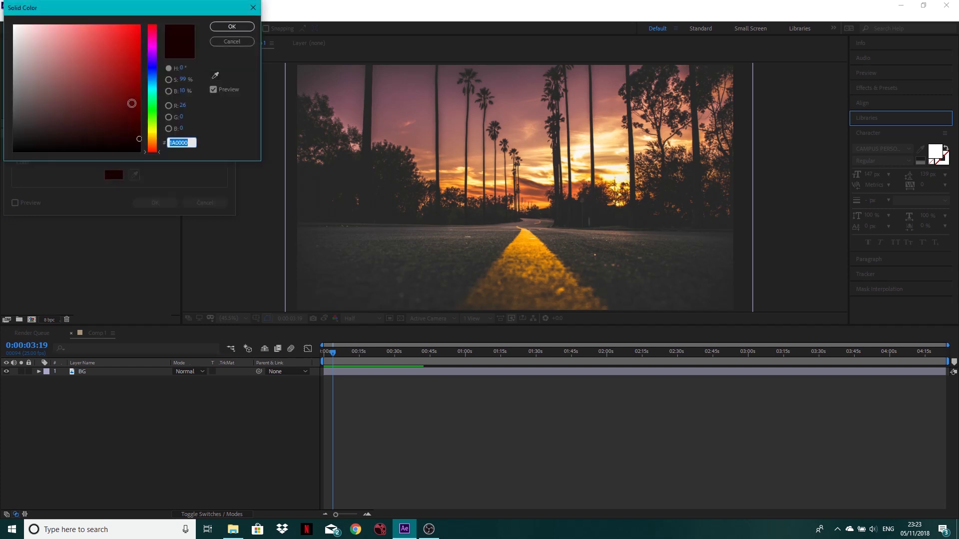
click(141, 114)
click(220, 26)
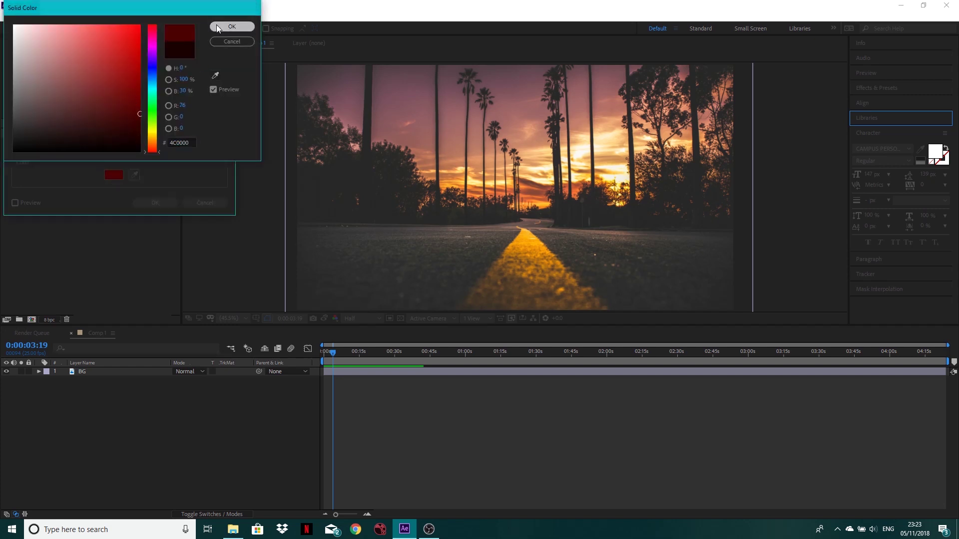
click(156, 202)
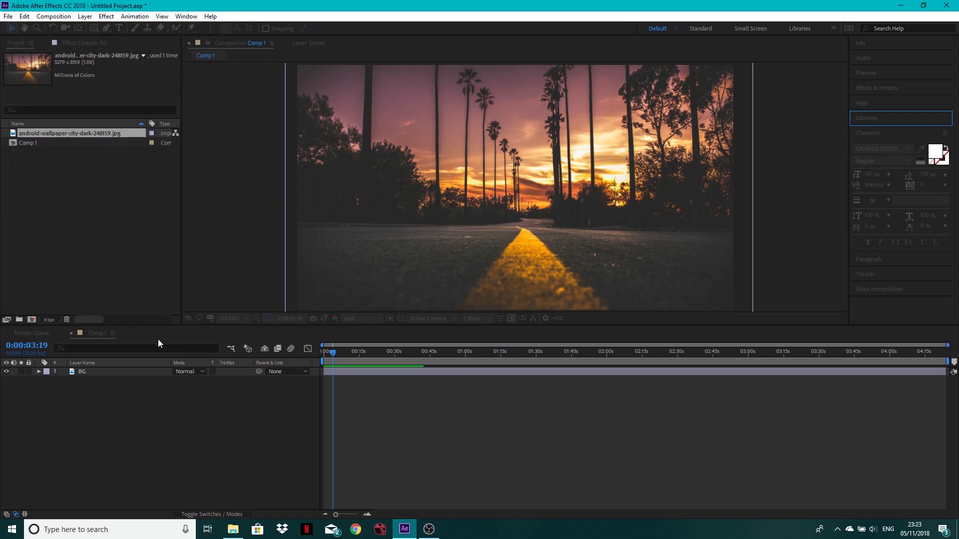
Step: Set the red solid to Color blend mode and darken its colour to #2F0000
click(187, 373)
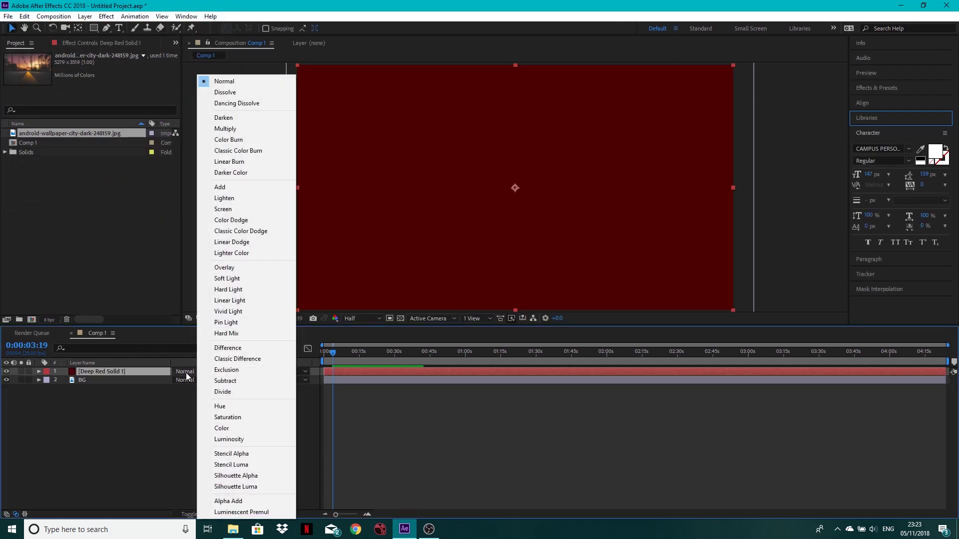
click(222, 428)
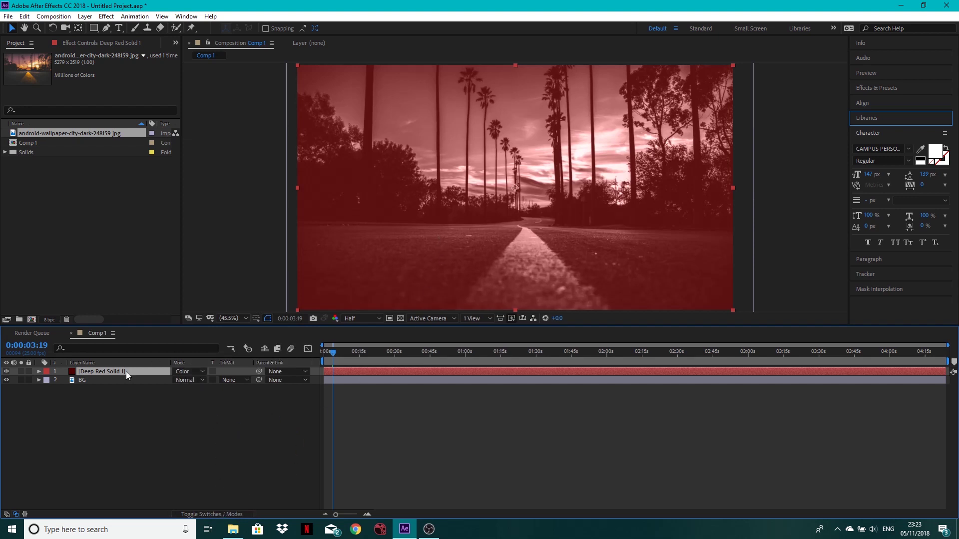
click(86, 16)
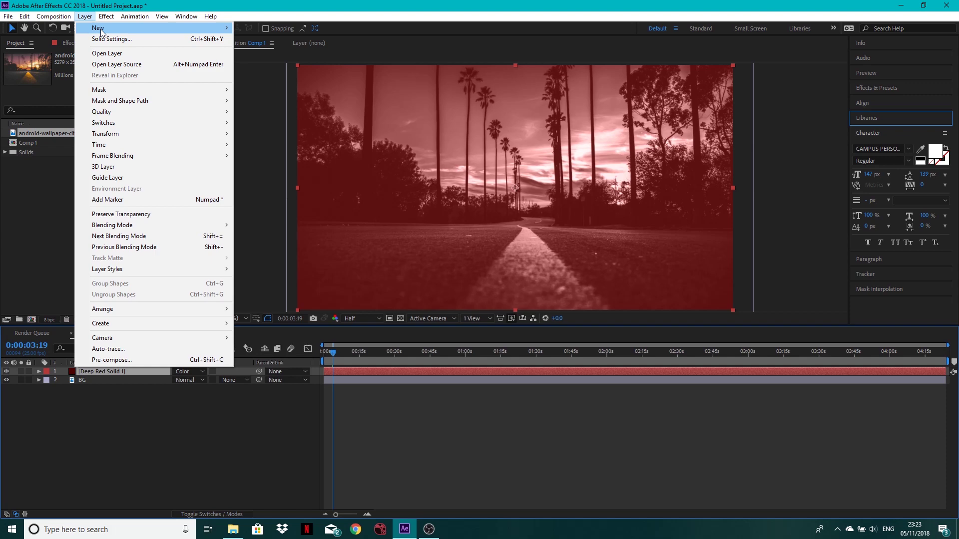
click(105, 37)
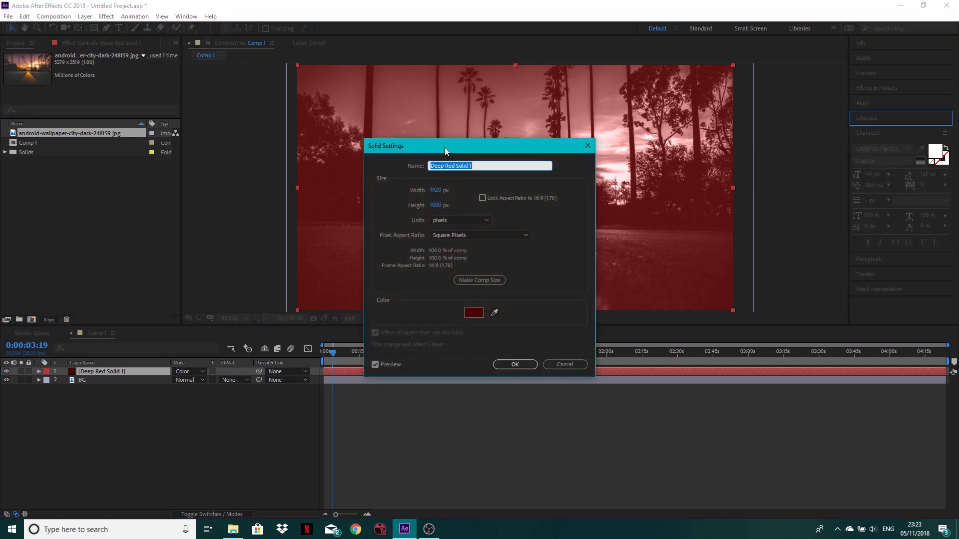
drag(444, 147, 141, 125)
click(154, 261)
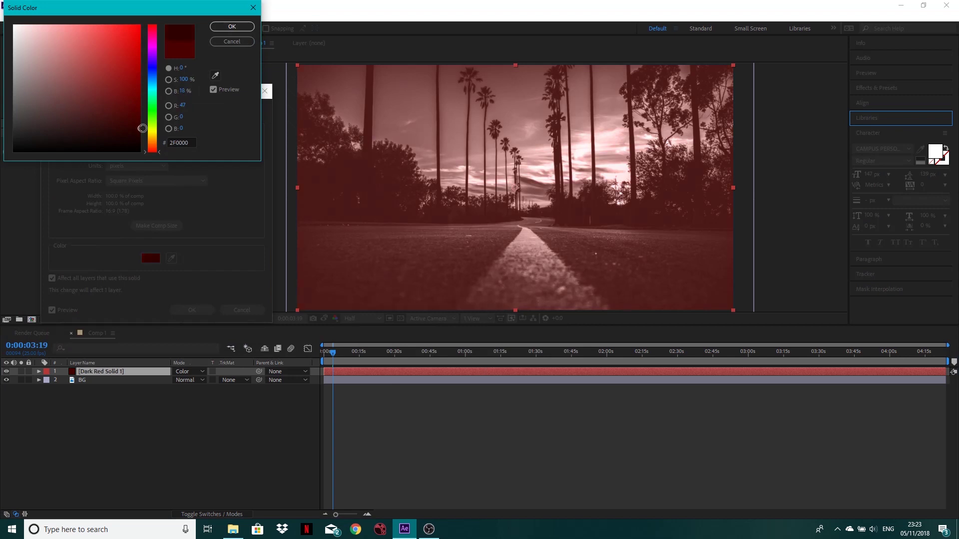
click(232, 26)
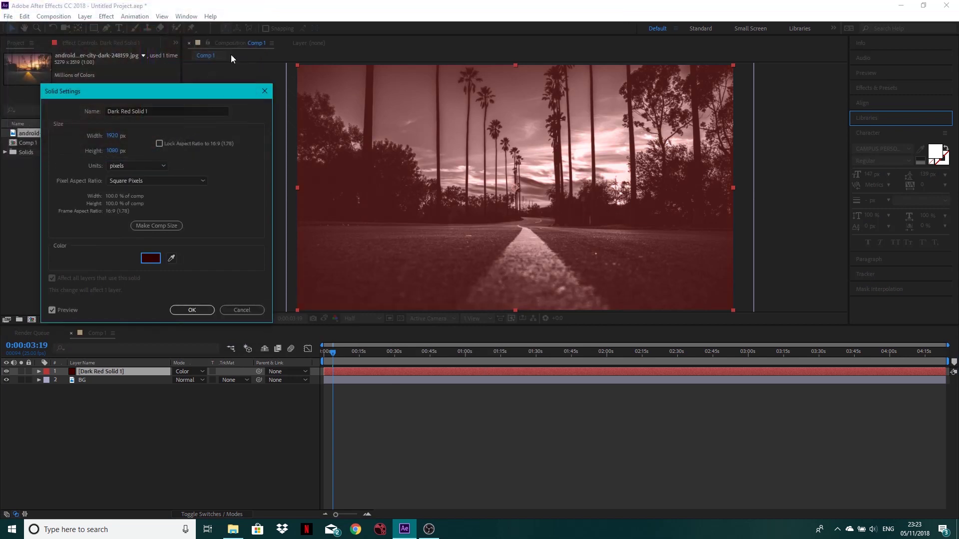
click(200, 309)
click(114, 380)
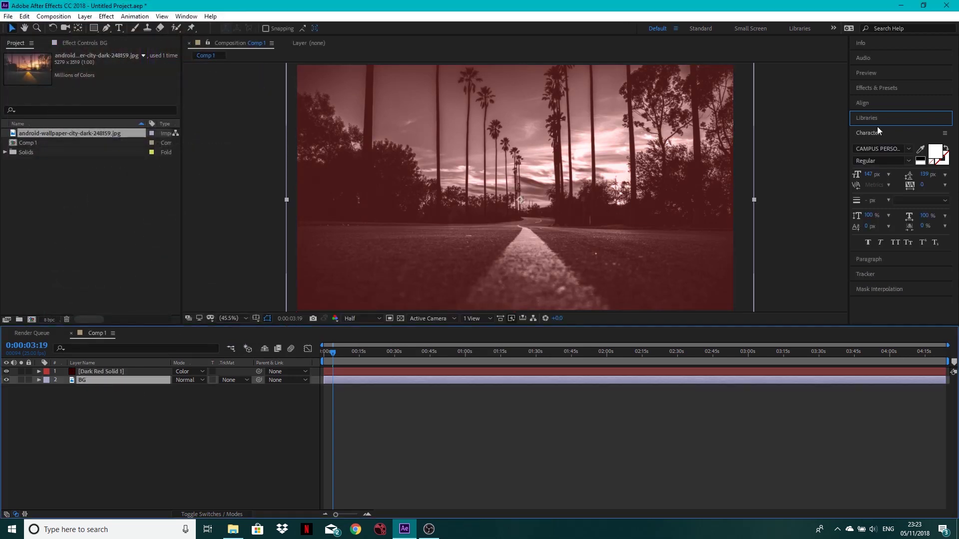
Step: Search Effects & Presets for 'level' and drag the Levels effect onto the BG layer
click(880, 88)
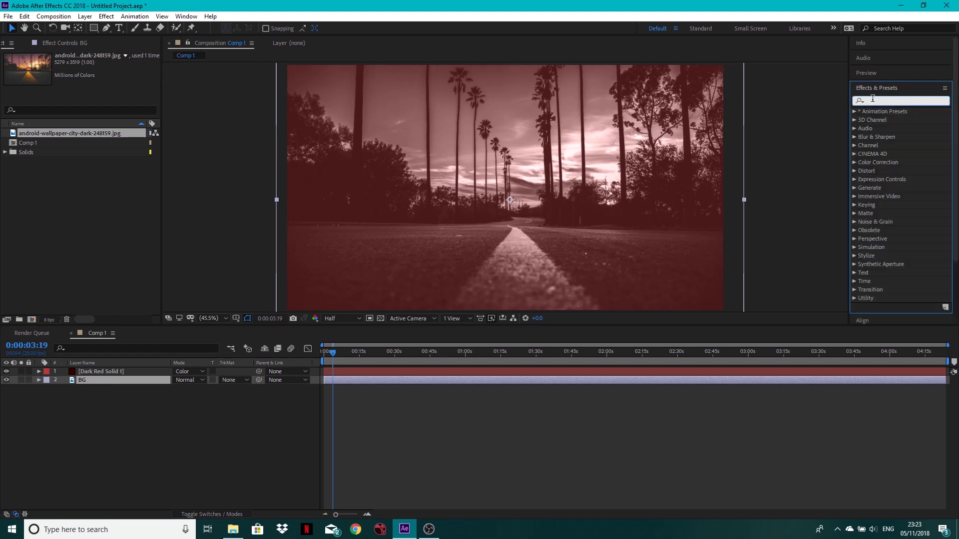
click(873, 99)
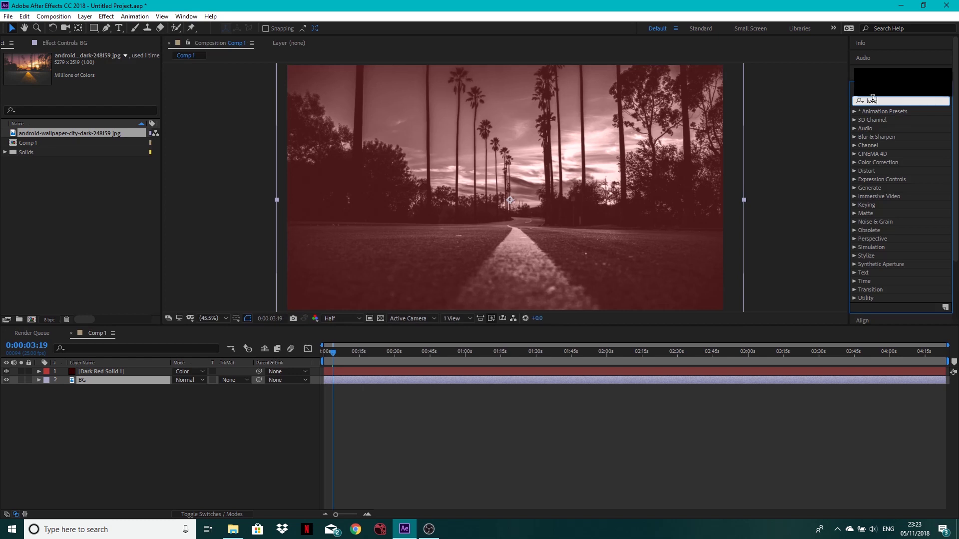
text(levels)
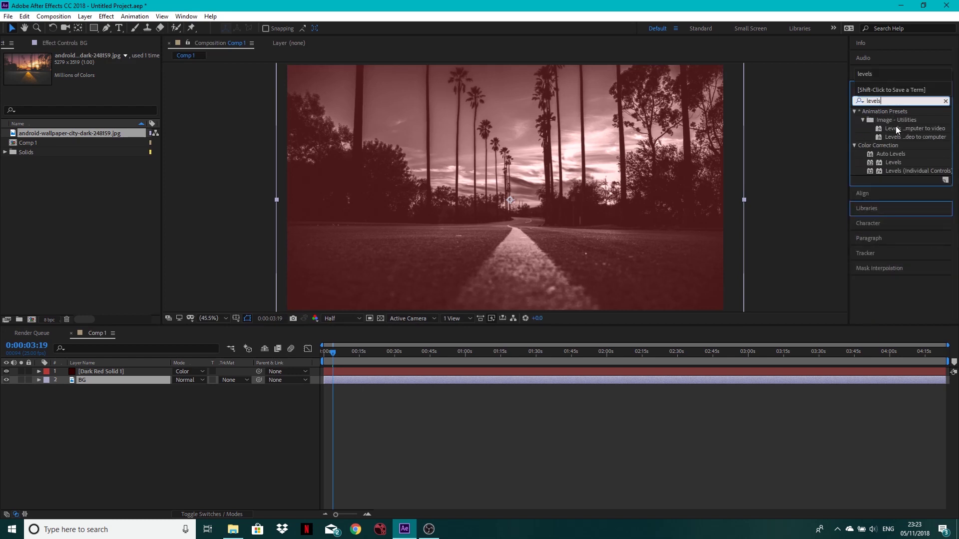
drag(893, 162, 393, 383)
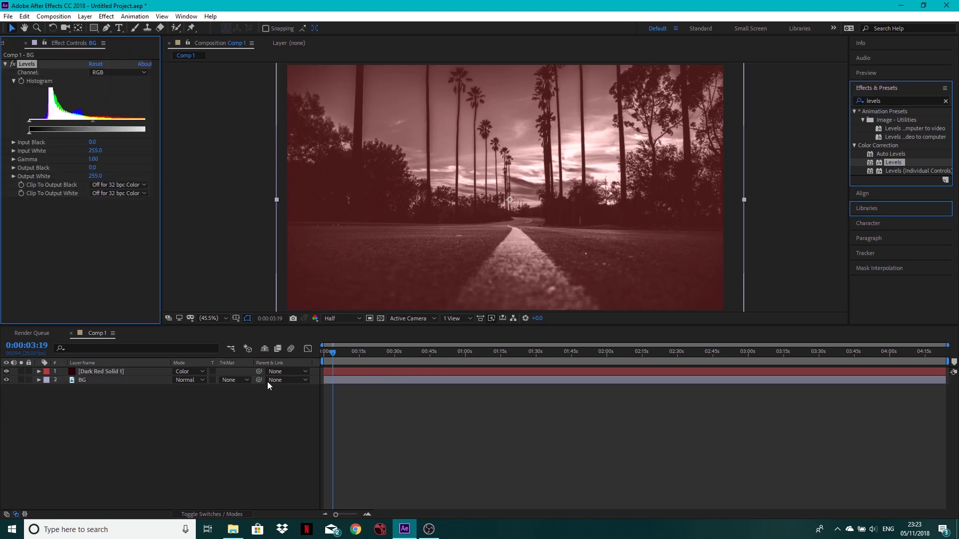
Step: Lower Dark Red Solid 1's opacity to 75%
click(145, 376)
key(t)
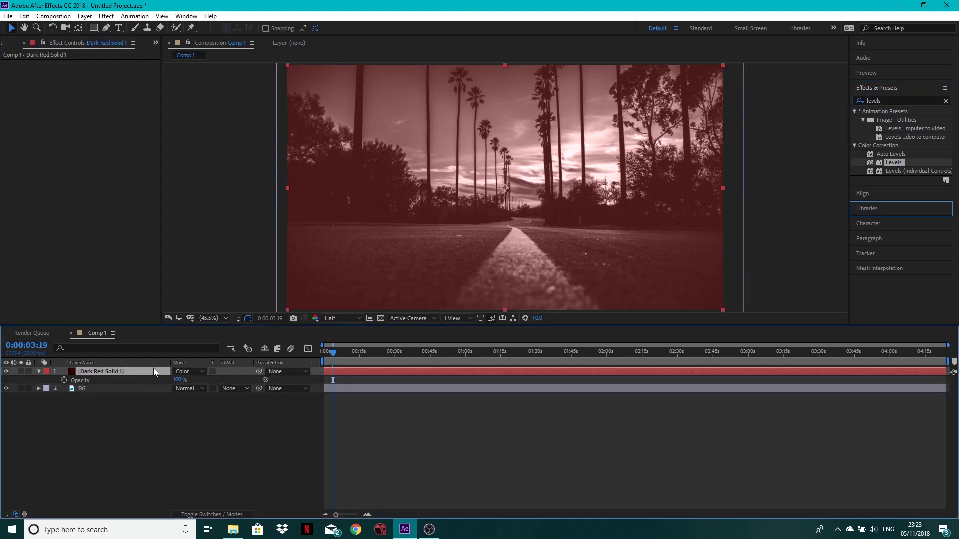
click(181, 380)
text(75)
key(Return)
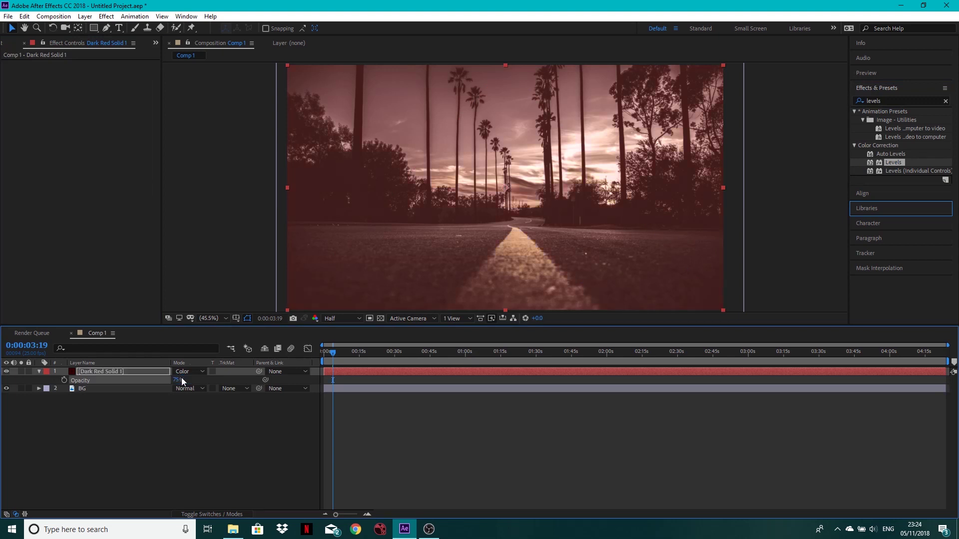
Step: Rename the red solid to 'Colour Overlay'
right_click(96, 373)
click(120, 366)
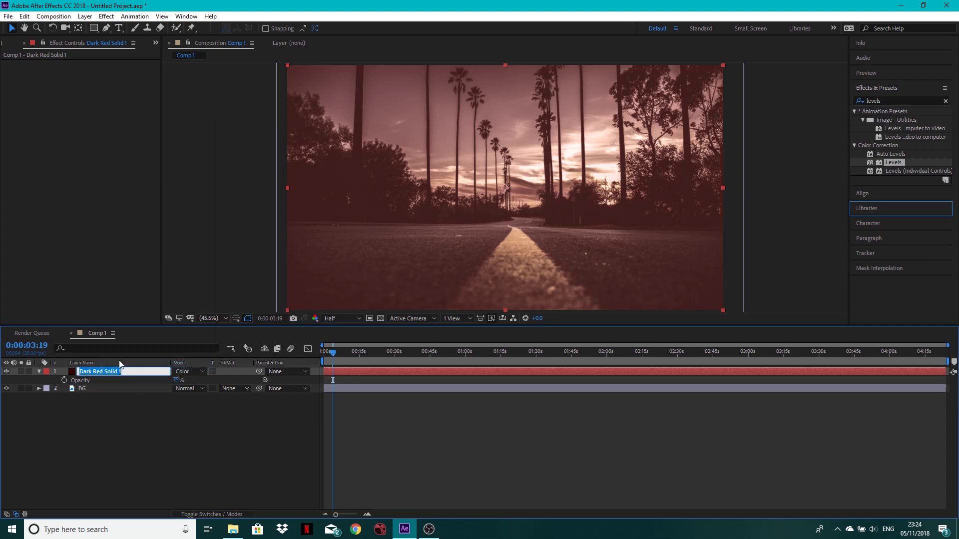
text(Colour O)
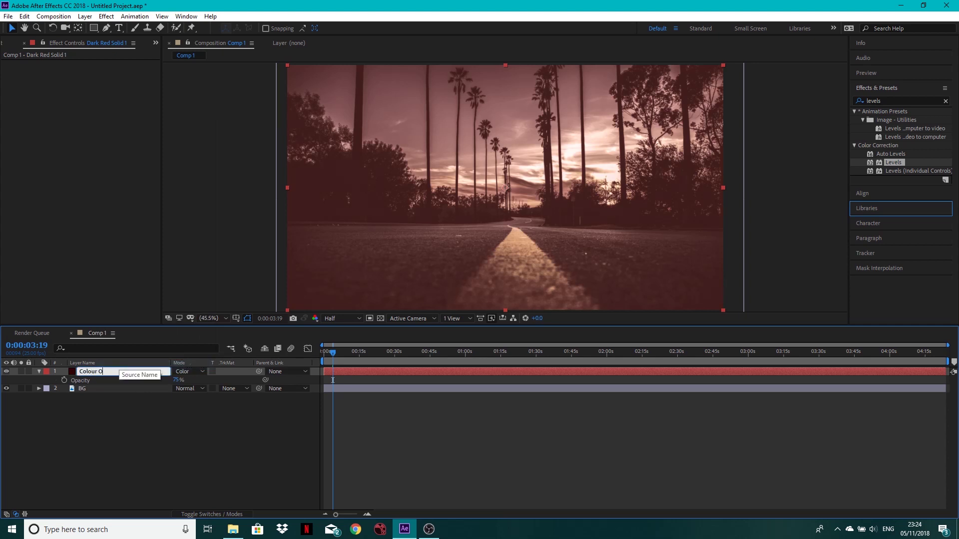
text(verlay)
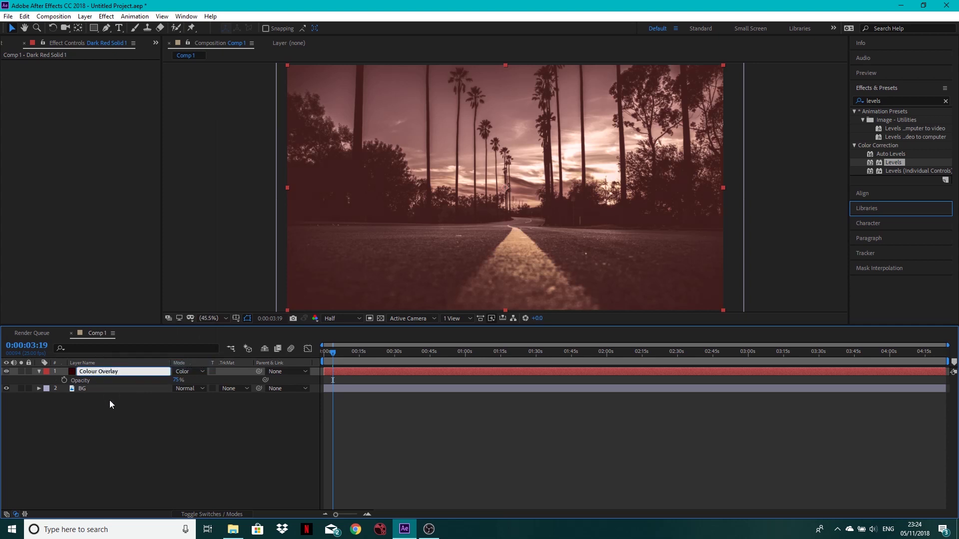
Step: Set BG's Levels to input black 17.9, input white 320.9 and gamma 1.19
click(110, 402)
click(95, 389)
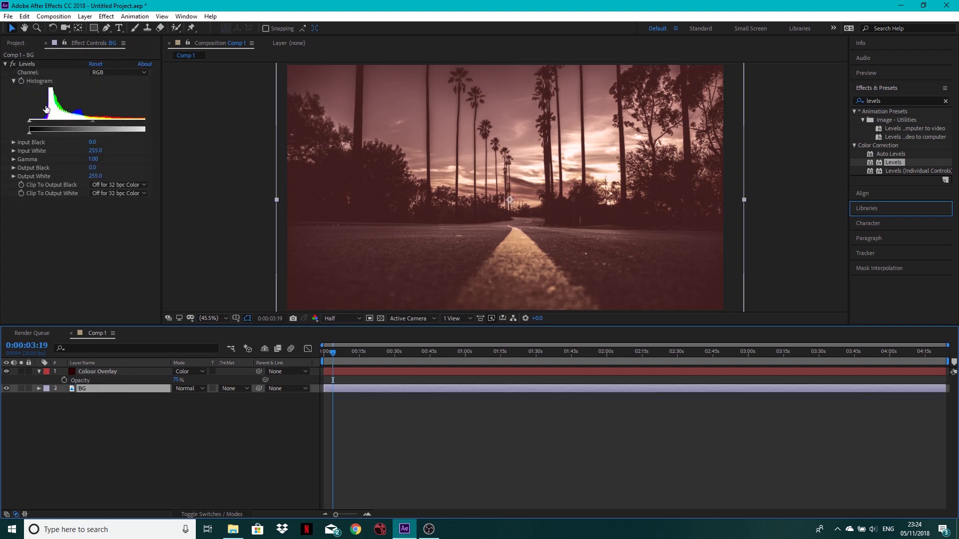
drag(92, 143, 91, 142)
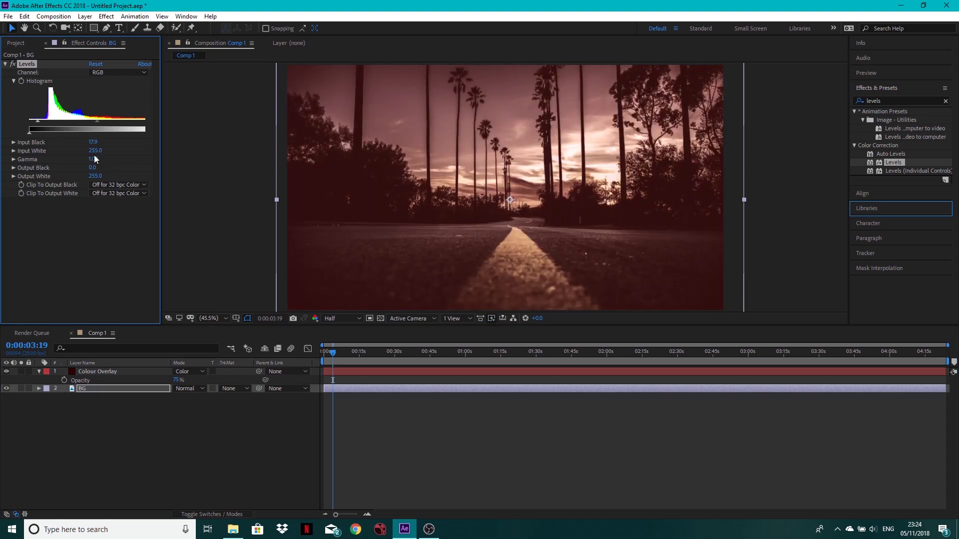
drag(94, 152, 104, 159)
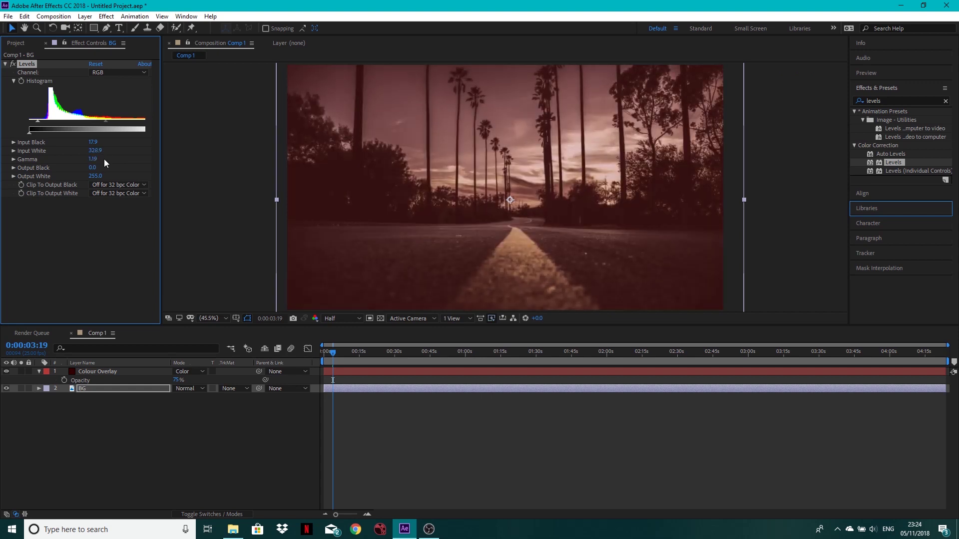
click(93, 160)
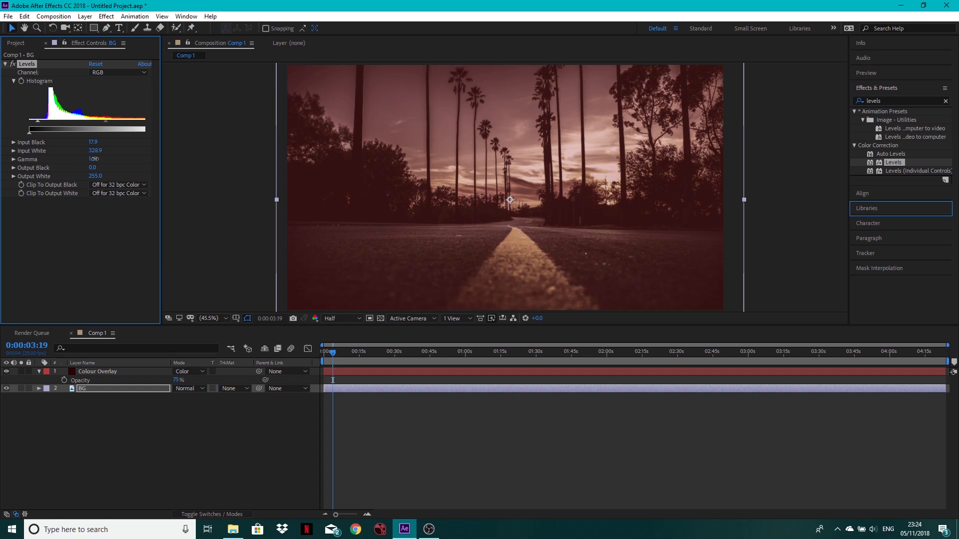
click(6, 64)
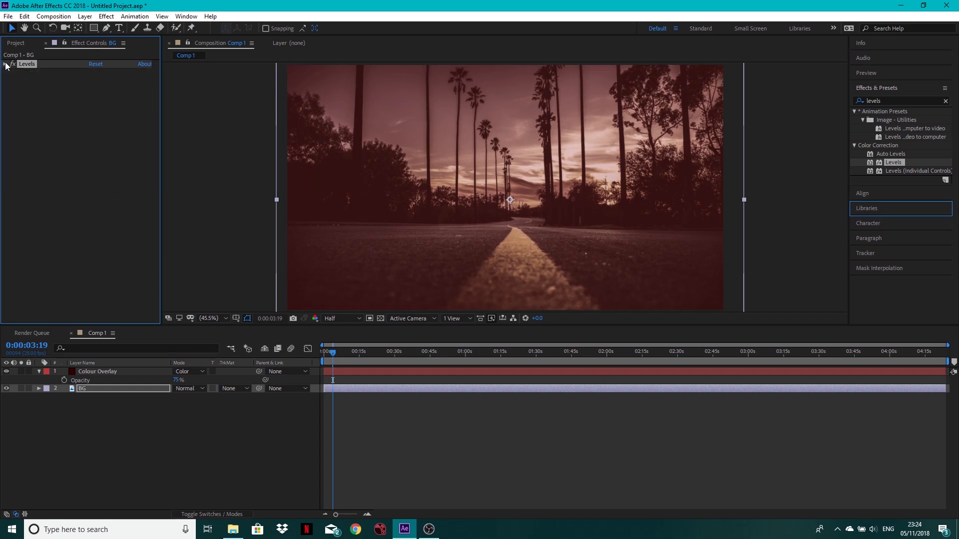
click(90, 435)
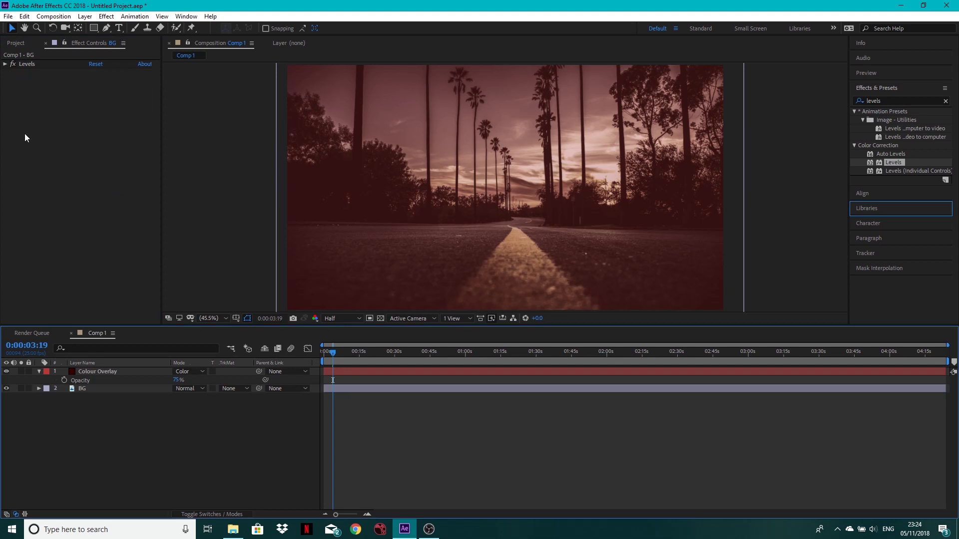
Step: Import bensound-endlessmotion.mp3 and add it to Comp 1 as an audio layer
click(16, 43)
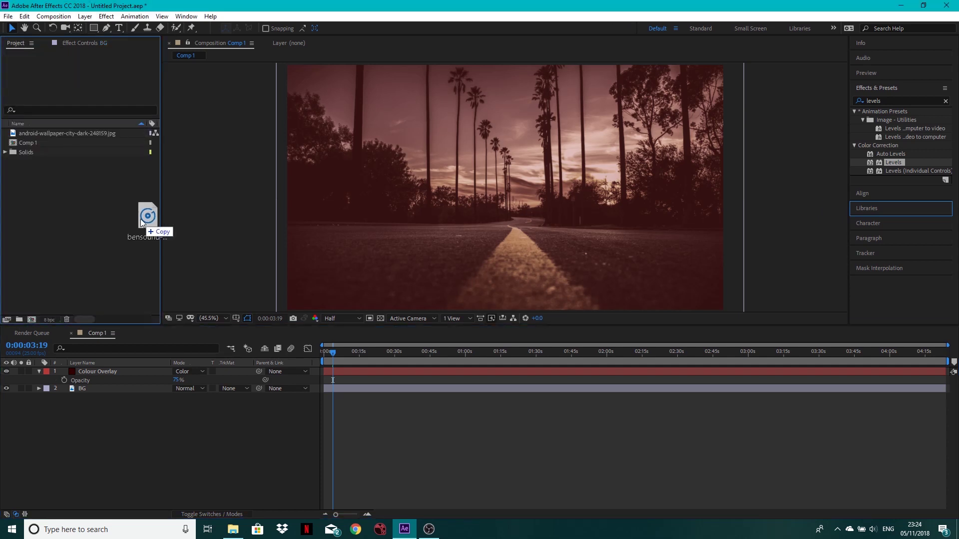
drag(140, 218, 56, 223)
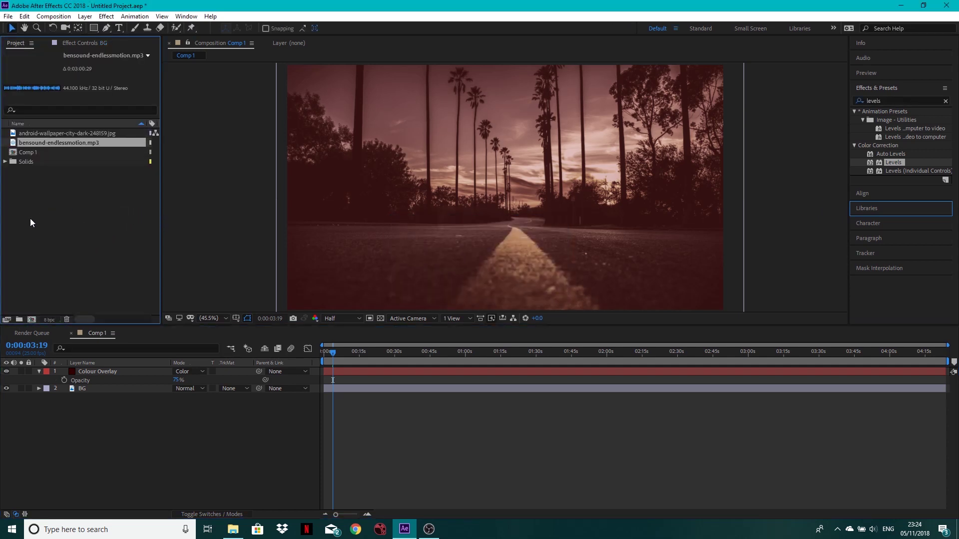
drag(67, 142, 85, 415)
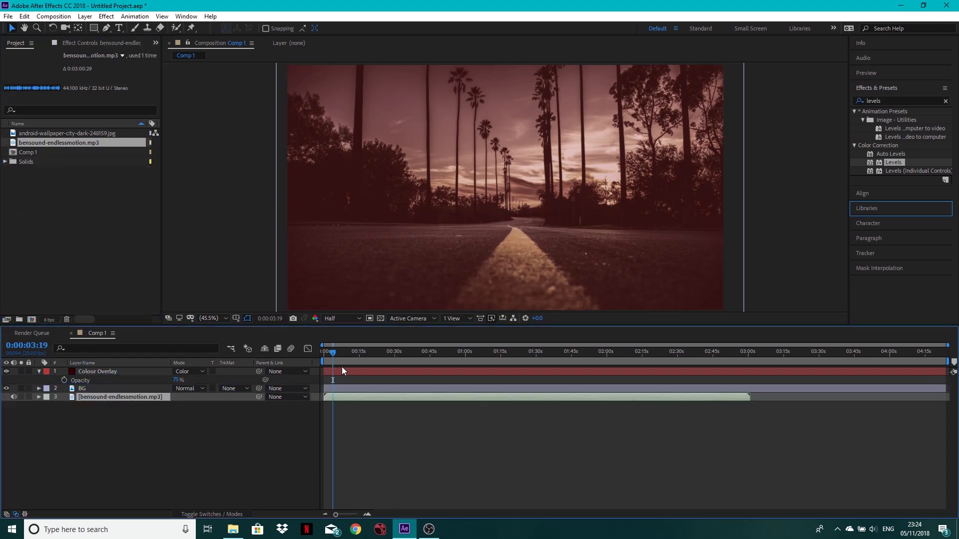
Step: Preview the composition with its music from the start
drag(345, 514, 355, 518)
drag(366, 358, 320, 360)
key(space)
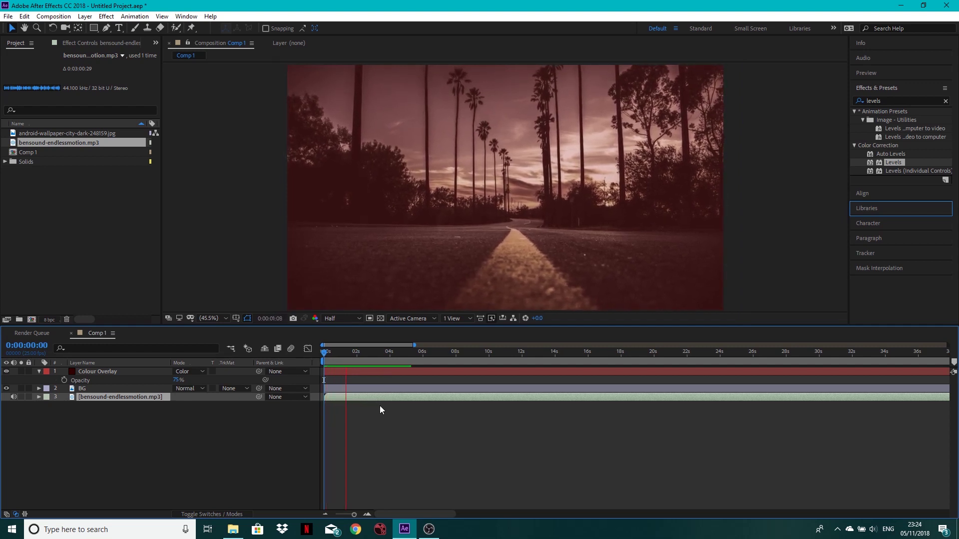
key(space)
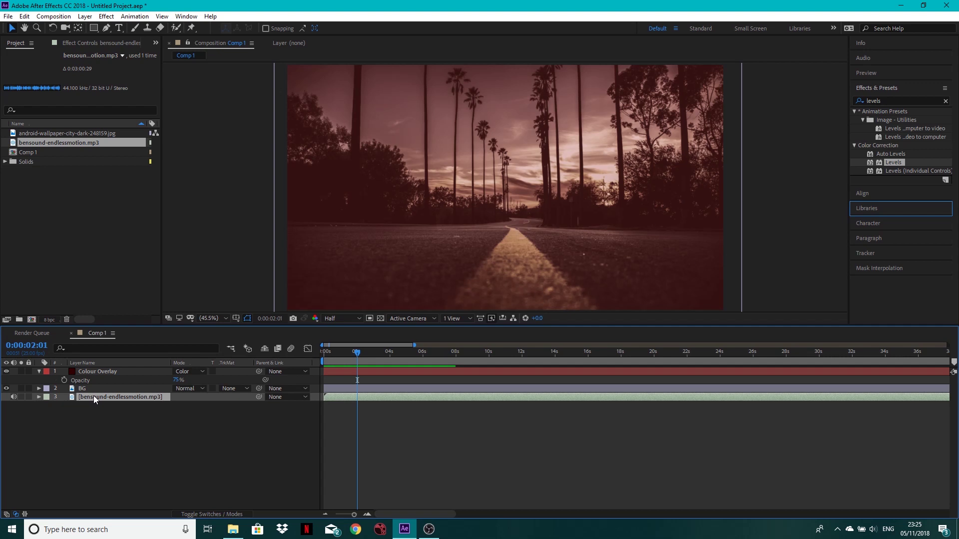
Step: Convert the music layer's audio to keyframes, creating an Audio Amplitude layer
right_click(94, 396)
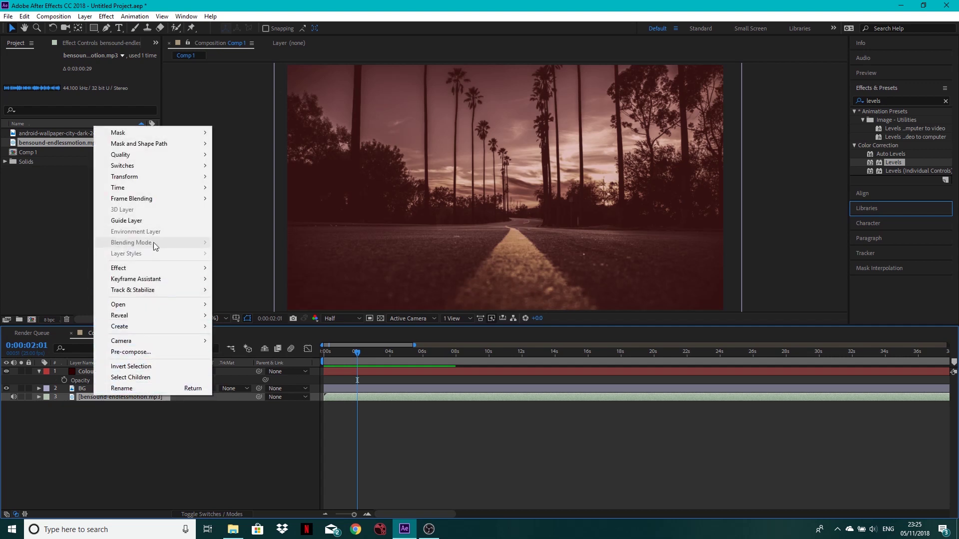
mouse_move(166, 280)
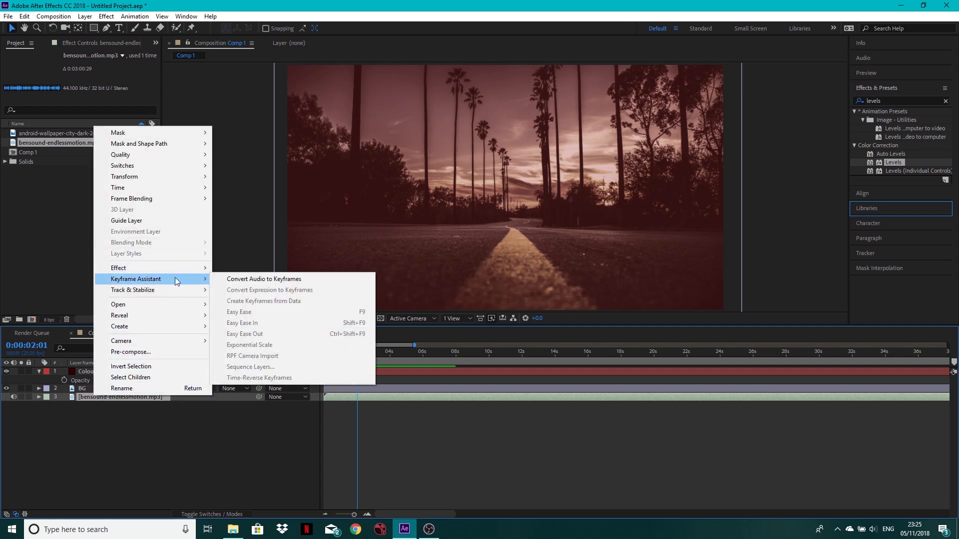
click(261, 281)
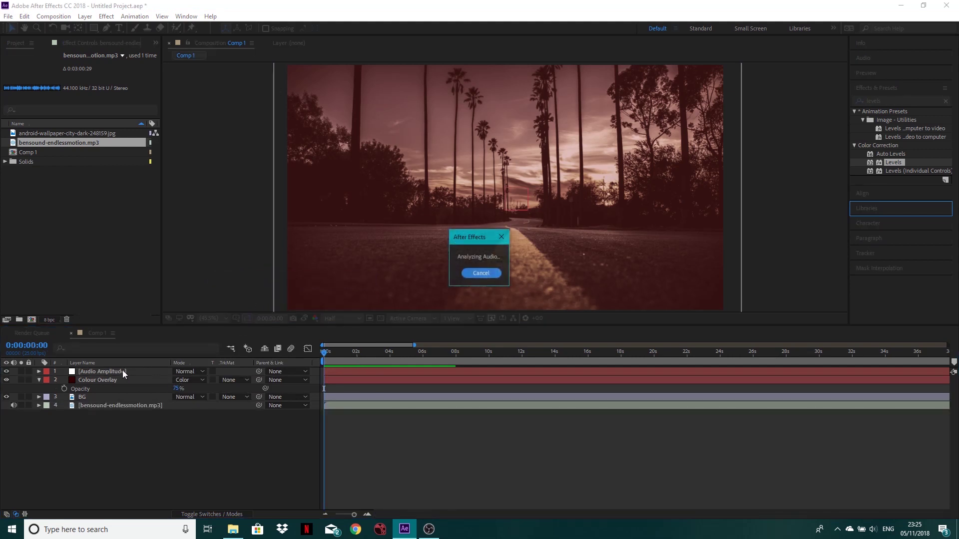
click(482, 273)
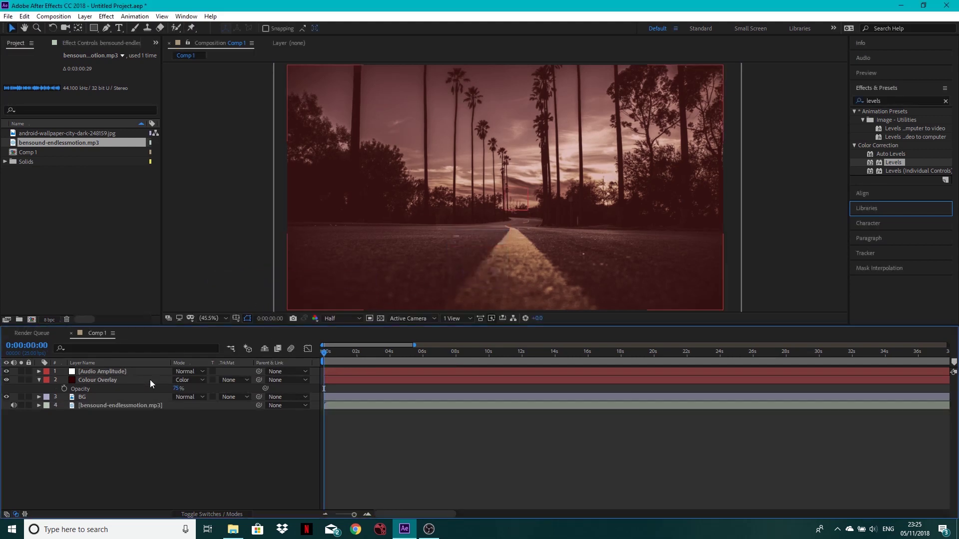
Step: Delete the Left and Right Channel effects, keeping only Both Channels
click(110, 370)
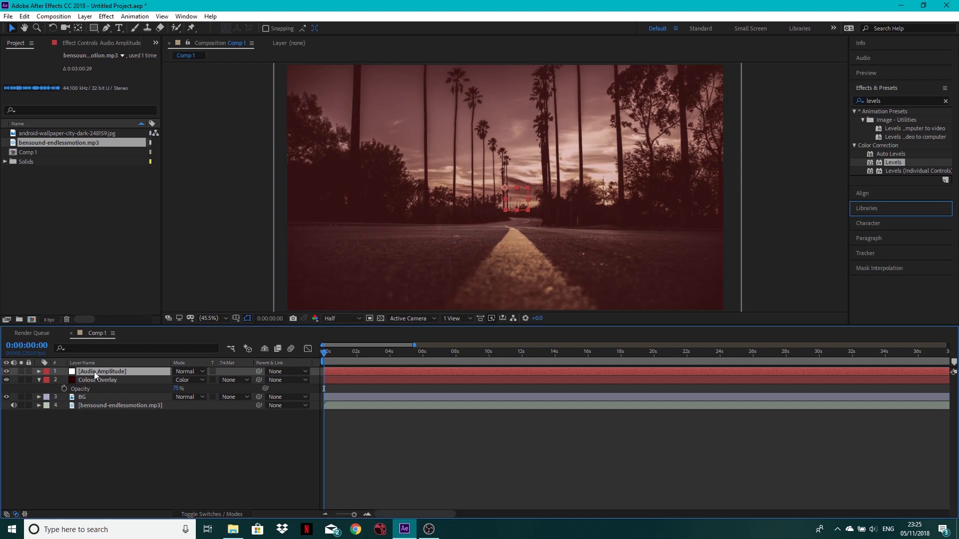
key(u)
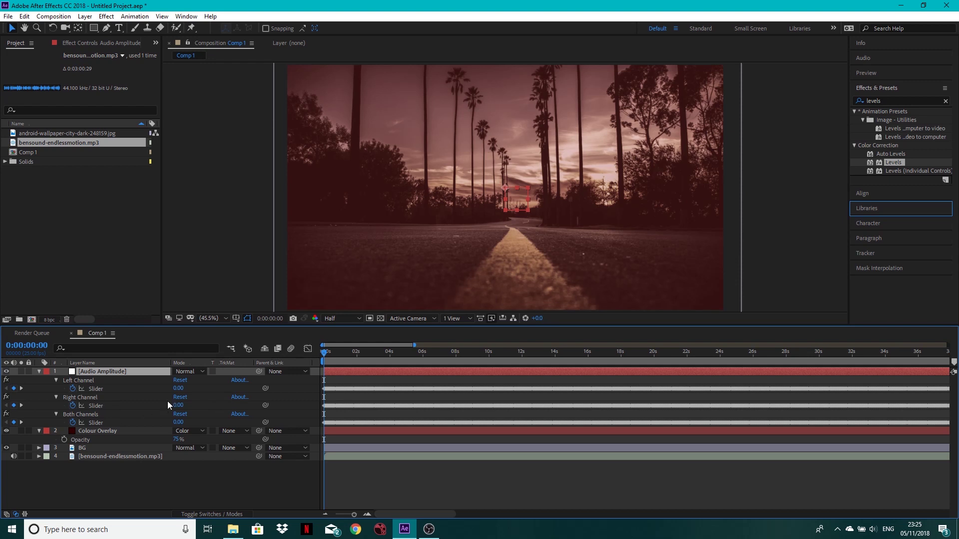
click(97, 381)
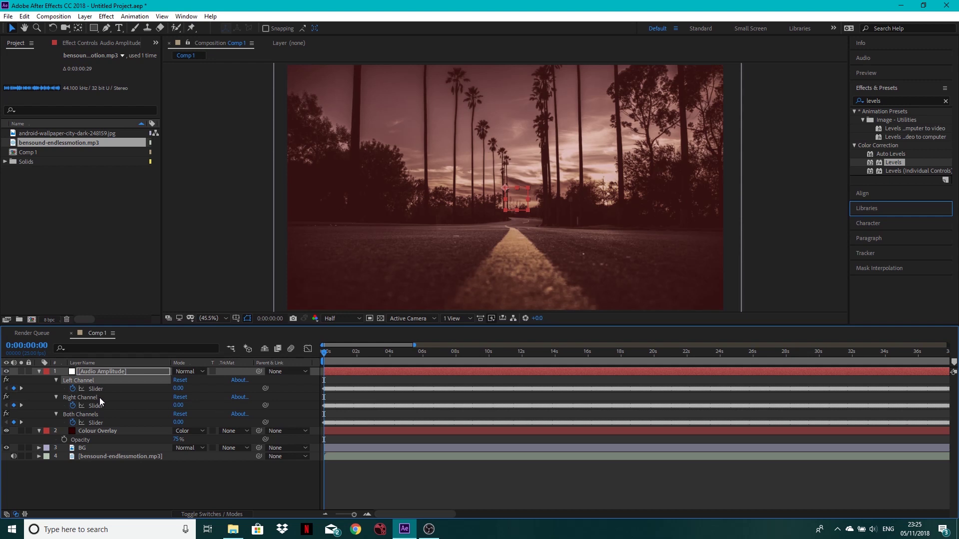
ctrl+click(100, 397)
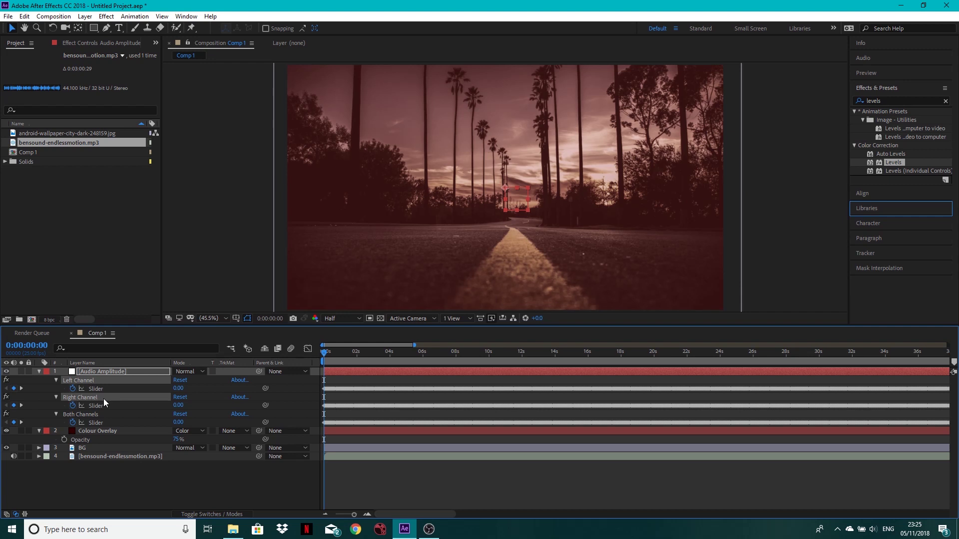
key(Delete)
Step: Show the music track's audio waveform in the timeline
click(93, 382)
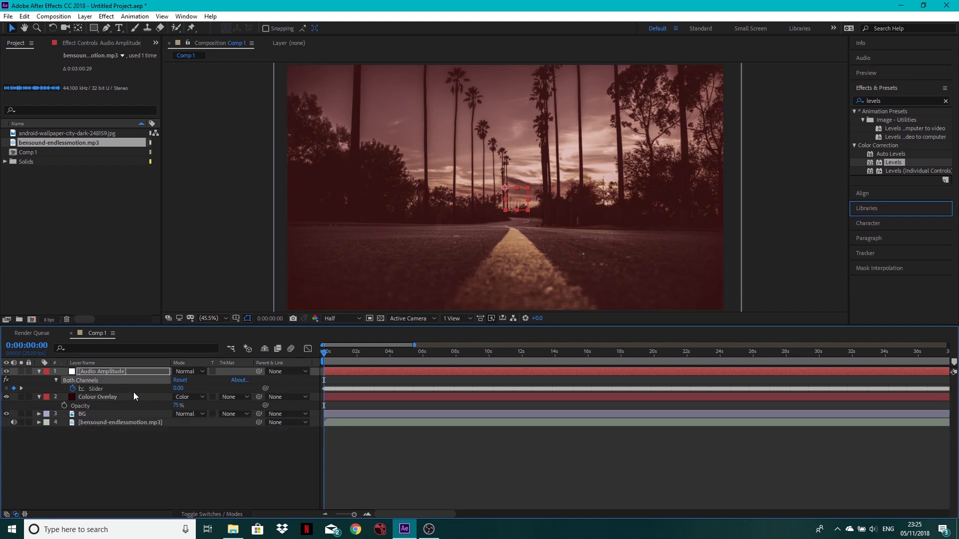
click(39, 422)
click(47, 431)
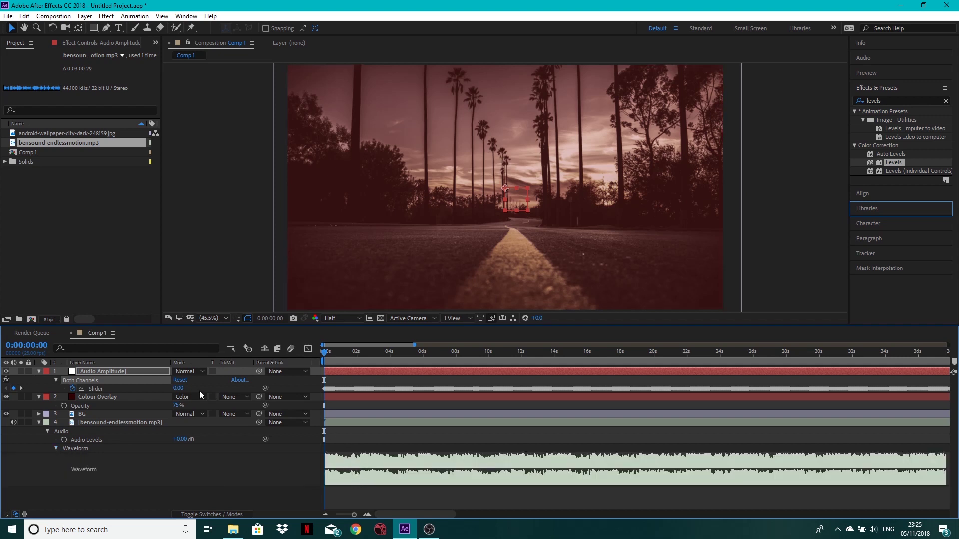
click(106, 389)
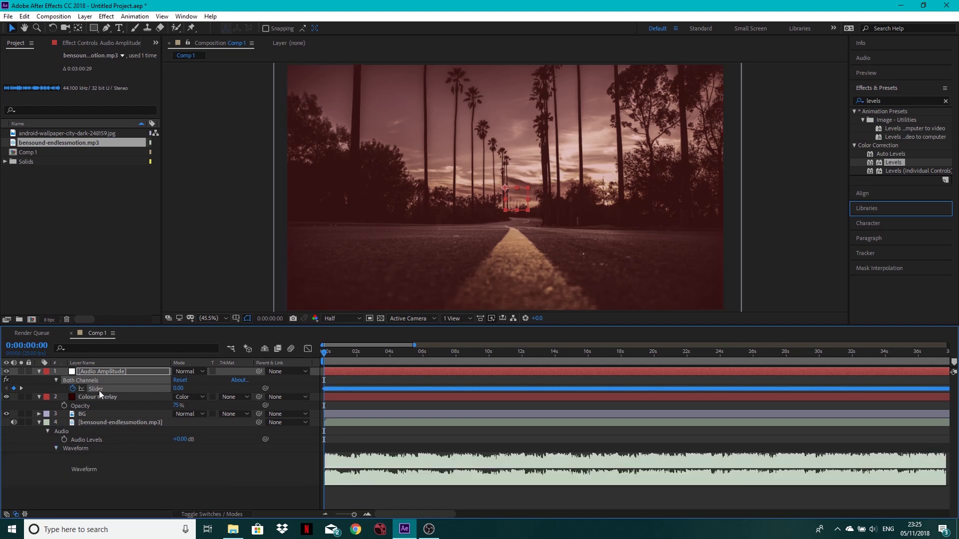
click(309, 350)
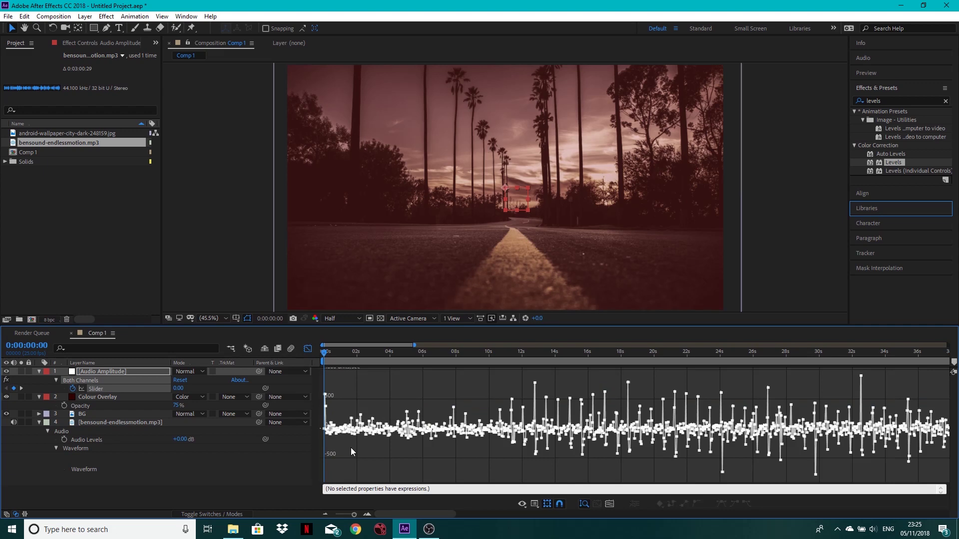
drag(352, 517, 358, 517)
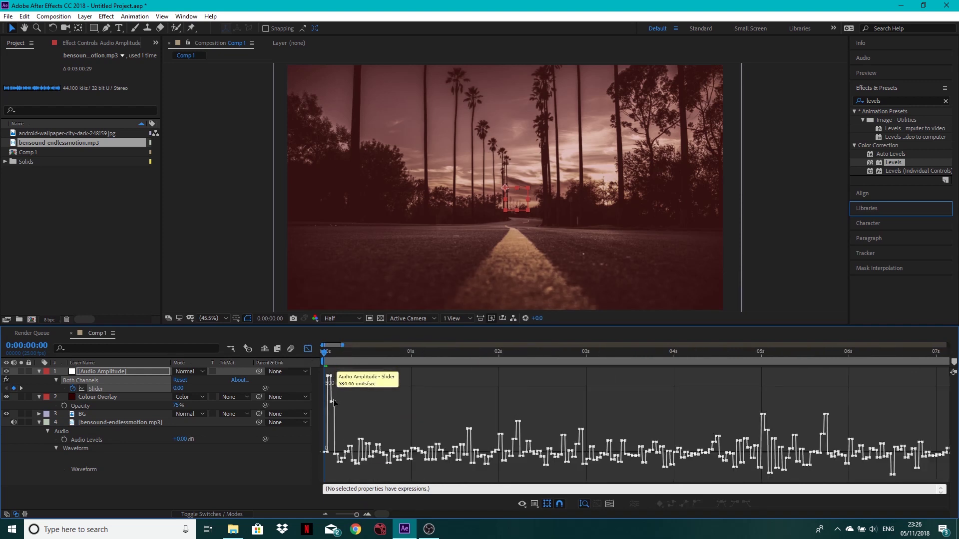
key(space)
mouse_move(330, 392)
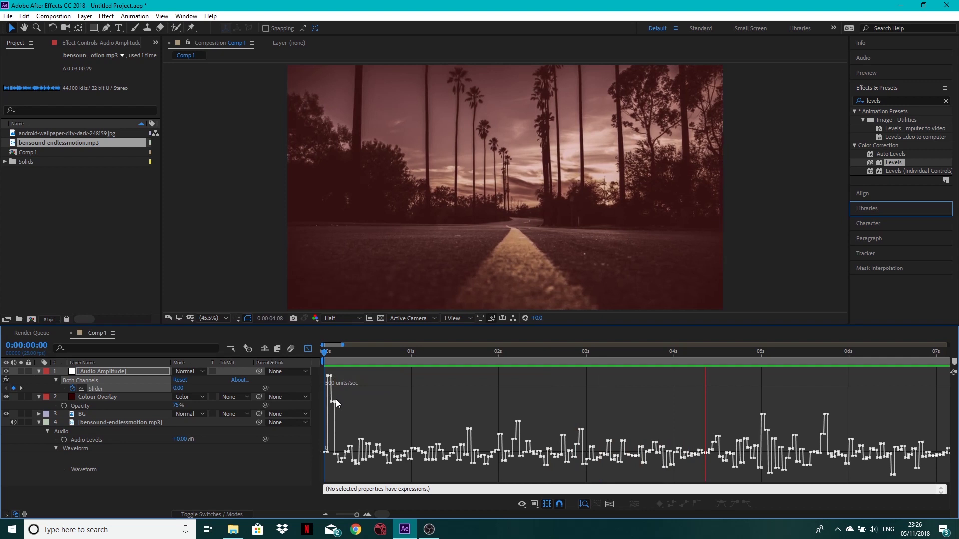
key(space)
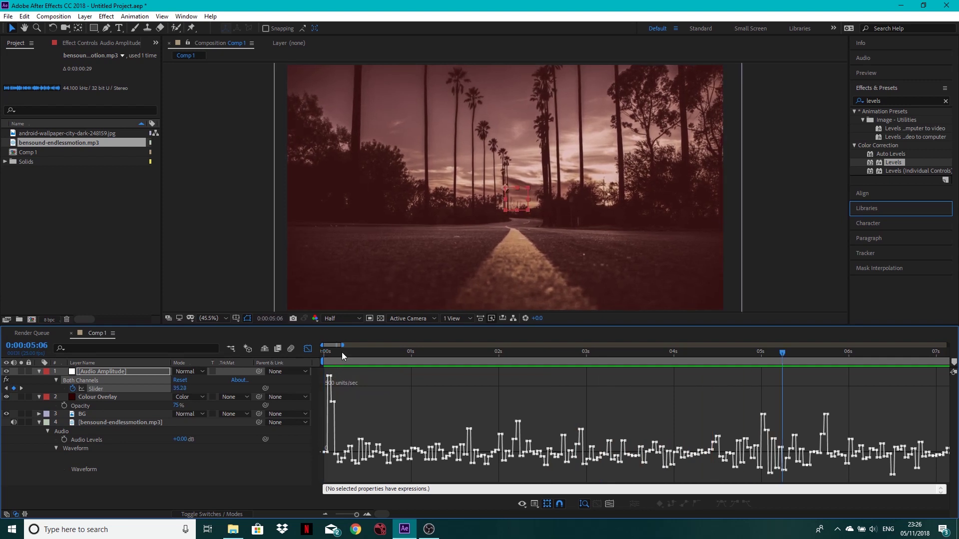
click(308, 349)
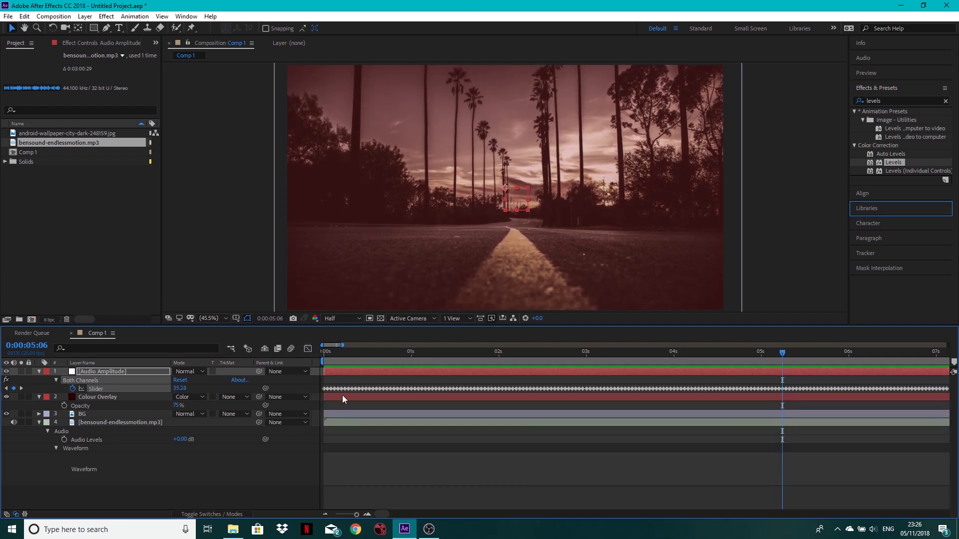
click(330, 358)
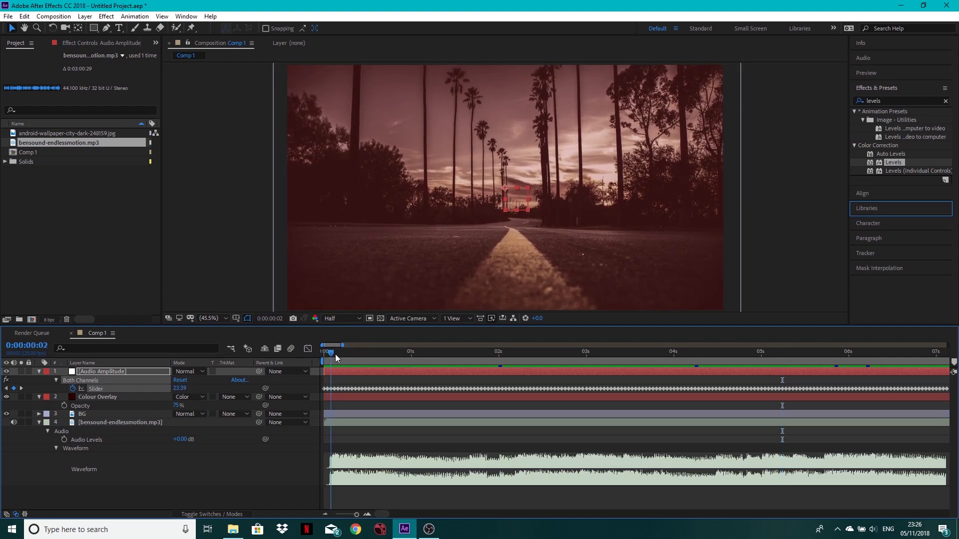
scroll(625, 353, down, 5)
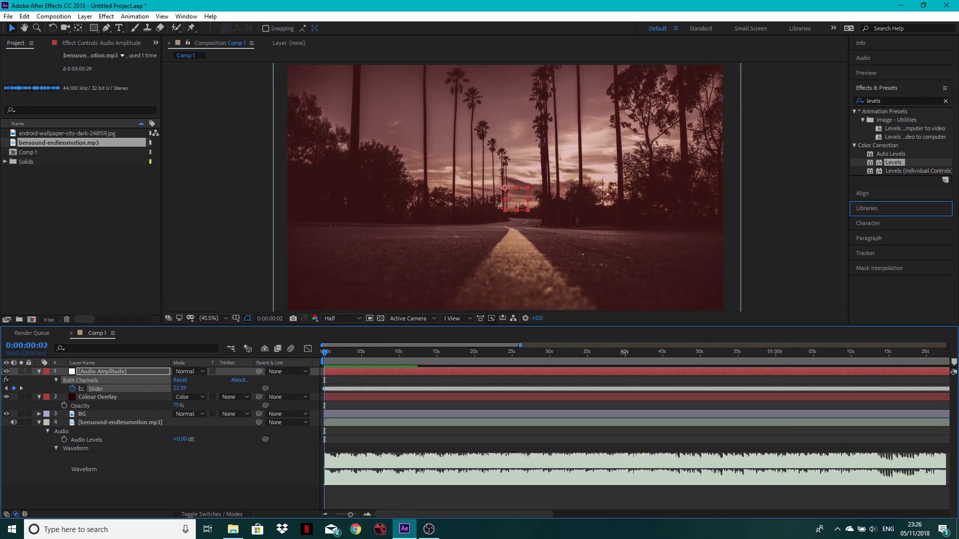
scroll(624, 352, down, 3)
scroll(624, 352, down, 1)
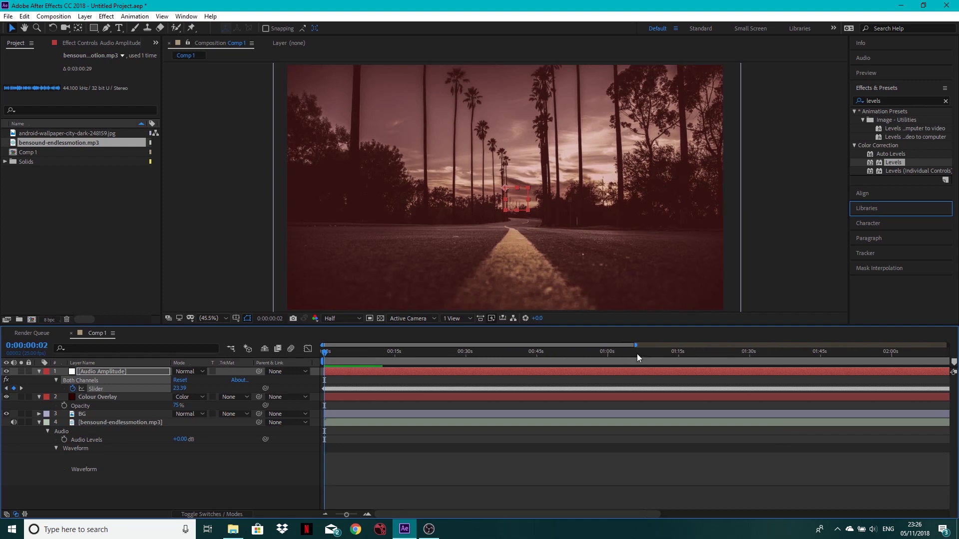
click(39, 423)
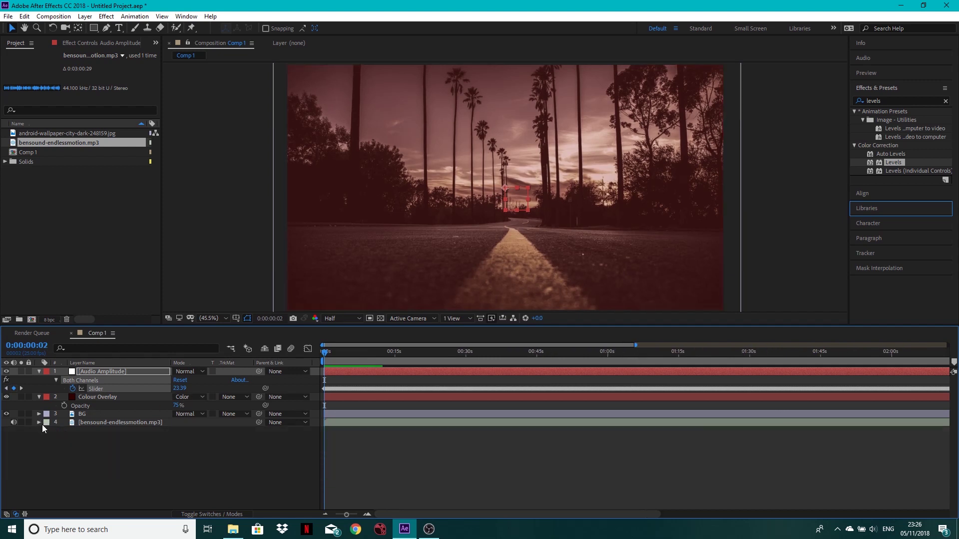
Step: Create a text layer reading 'Audio React' and 'Creative Tap' on two lines
click(119, 28)
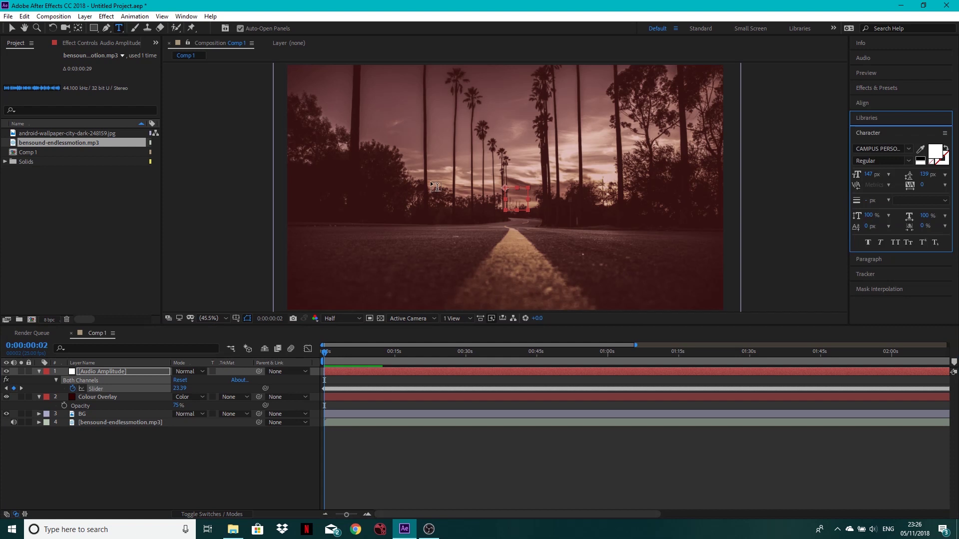
click(440, 220)
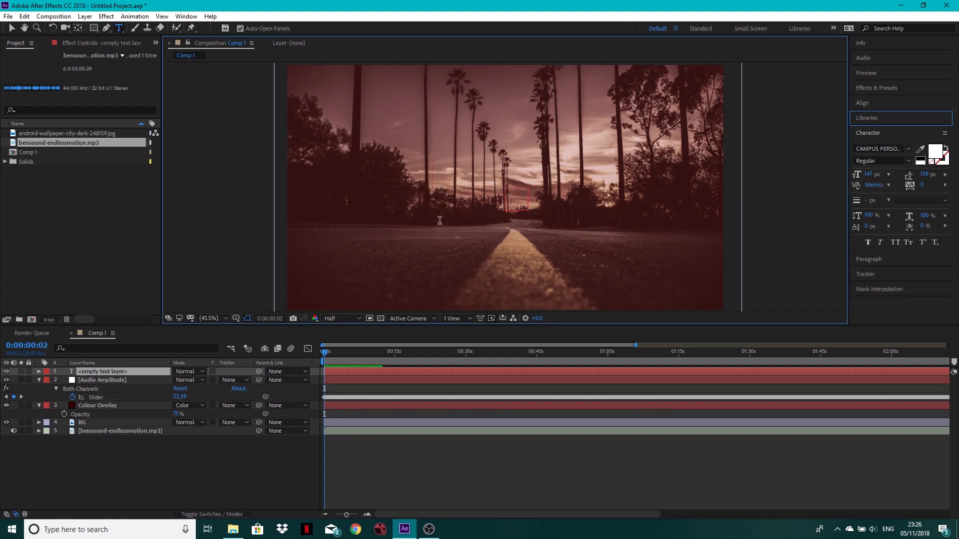
text(Audio React)
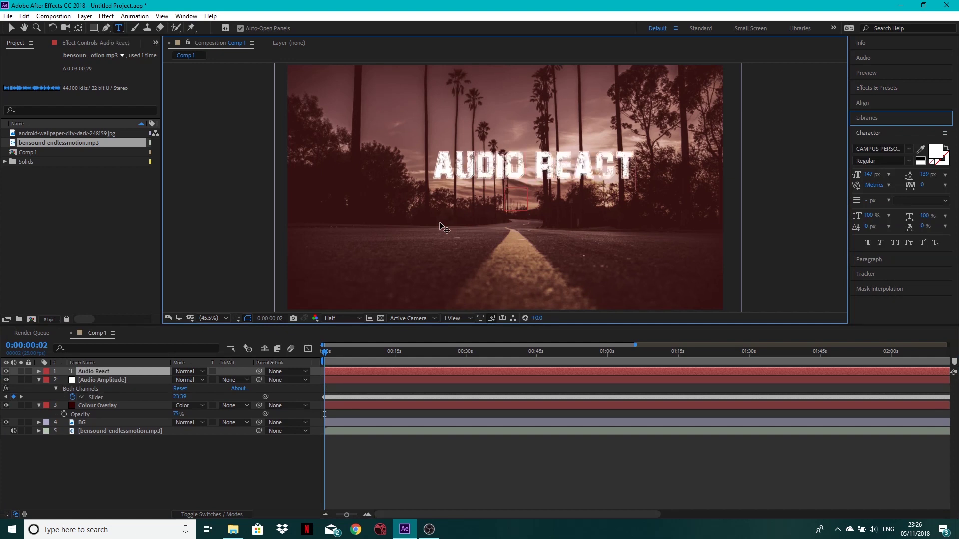
key(Return)
text(Creative)
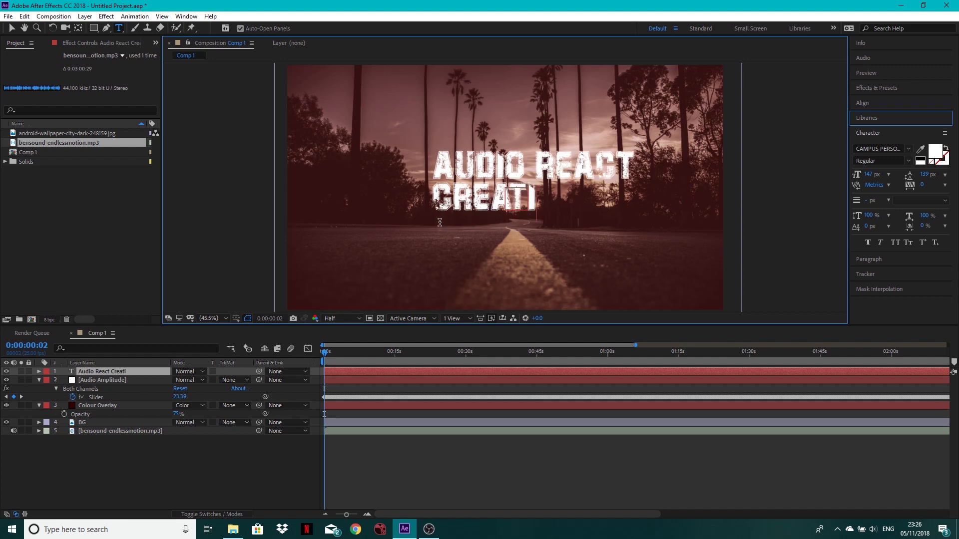
text( Tap)
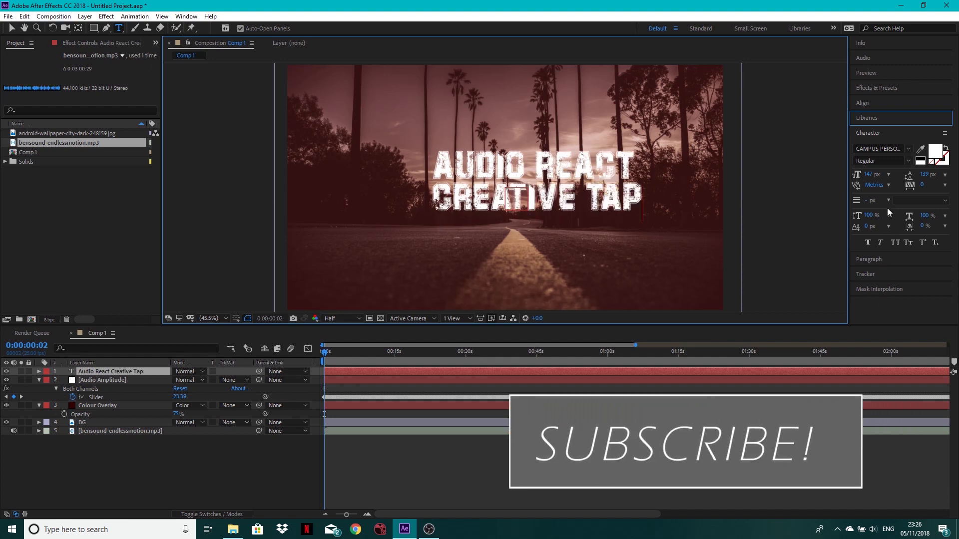
Step: Centre-align both title lines in the Paragraph panel
click(886, 261)
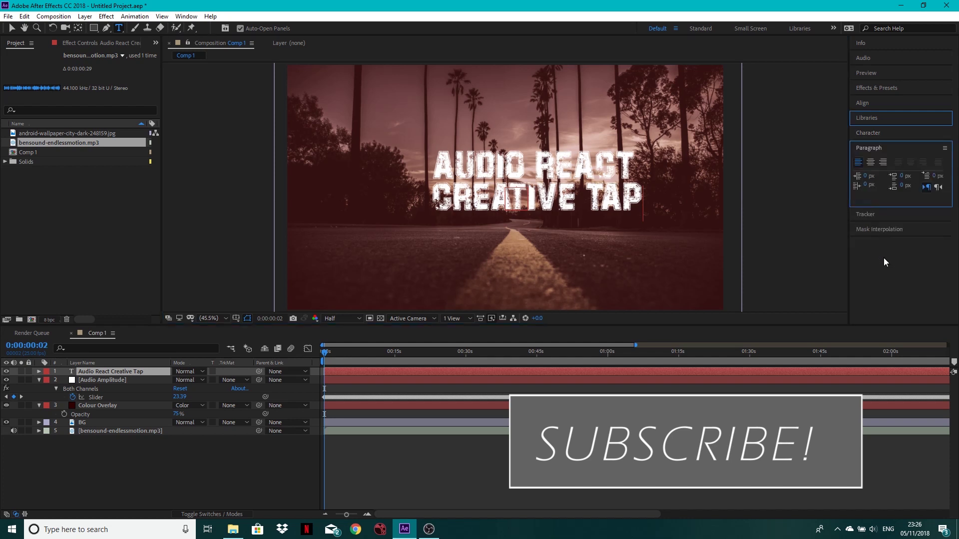
click(872, 164)
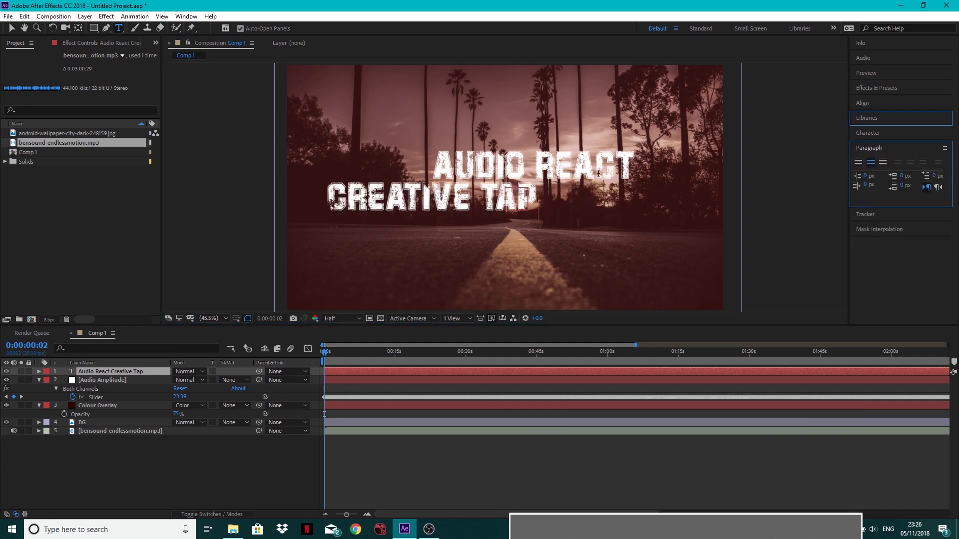
click(871, 164)
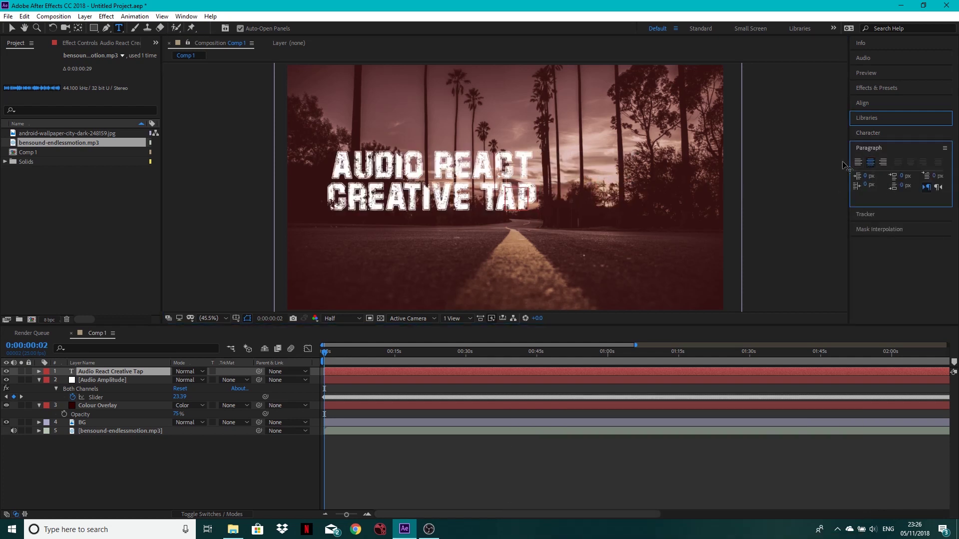
click(11, 27)
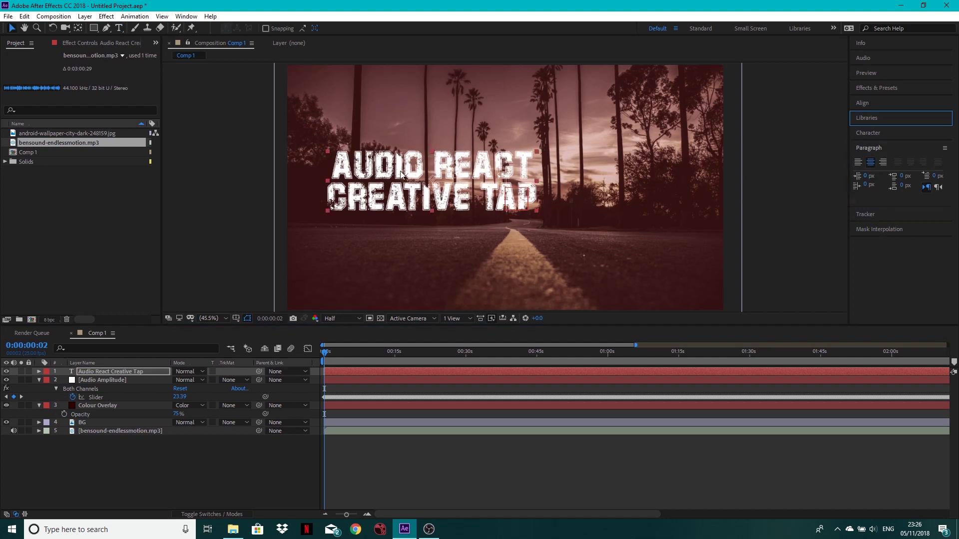
Step: Centre the title horizontally and vertically in the composition with the Align panel
drag(407, 175, 470, 178)
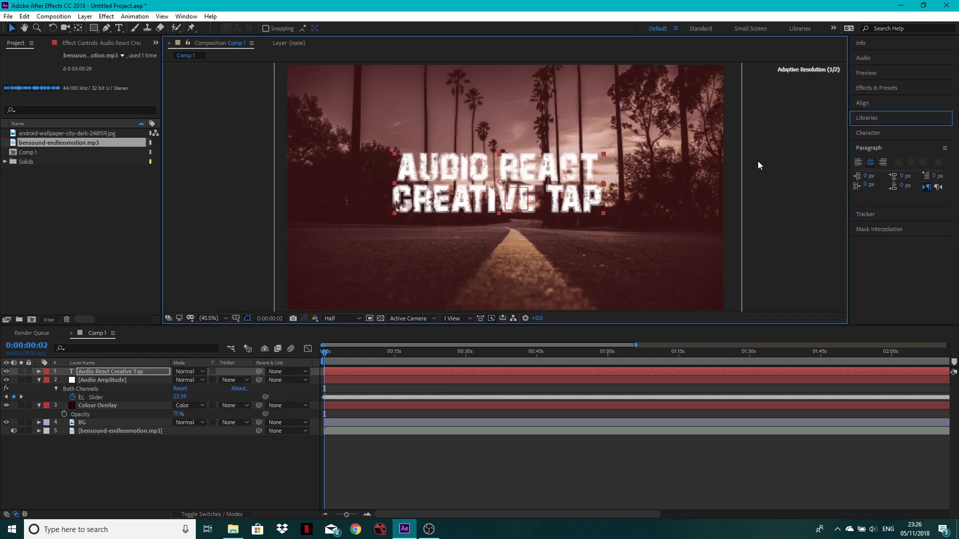
click(863, 102)
click(876, 129)
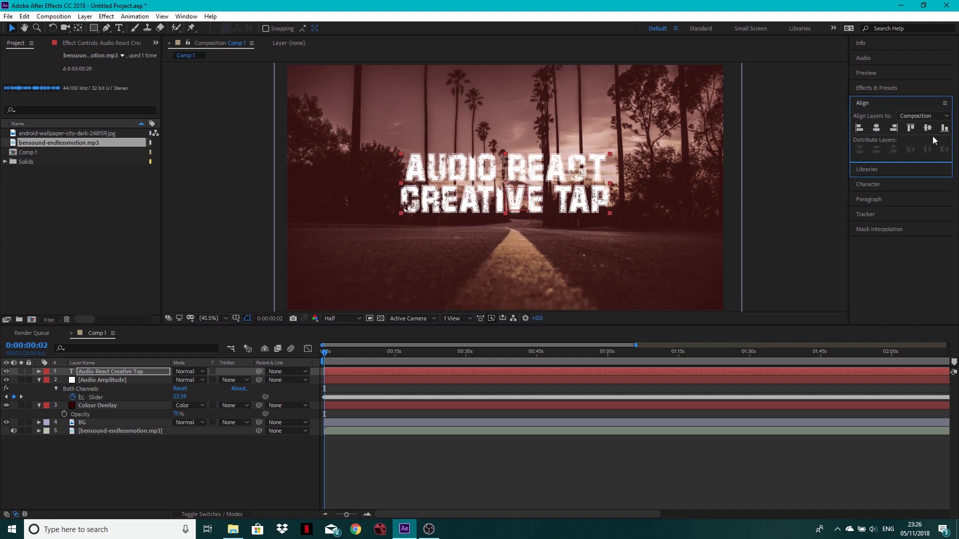
click(928, 129)
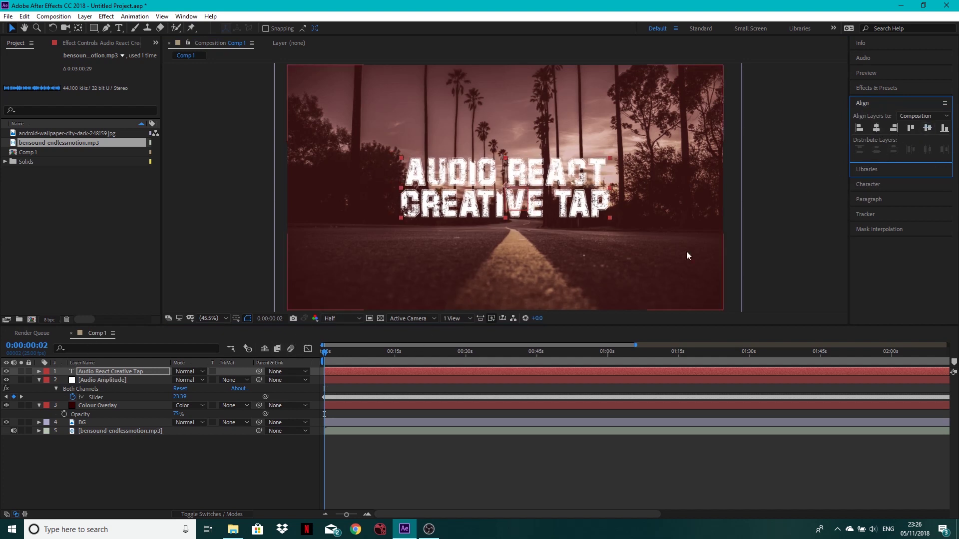
Step: Enlarge the title's font to 193 px and re-centre it in Comp 1
click(884, 185)
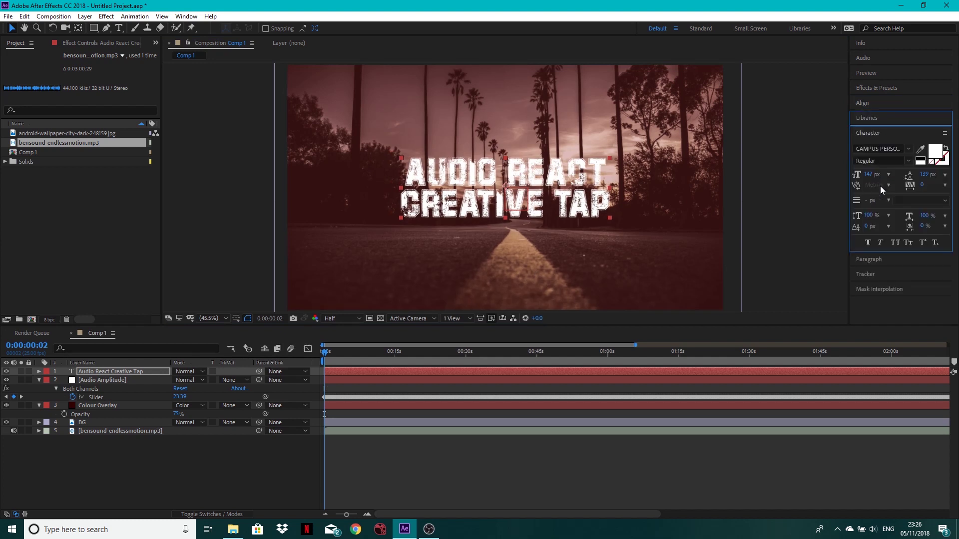
drag(877, 177, 957, 170)
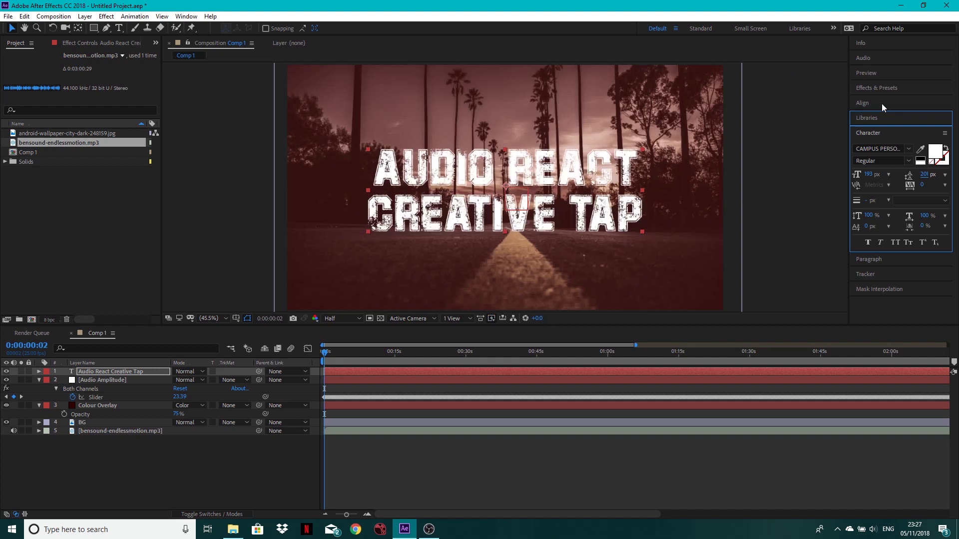
click(882, 105)
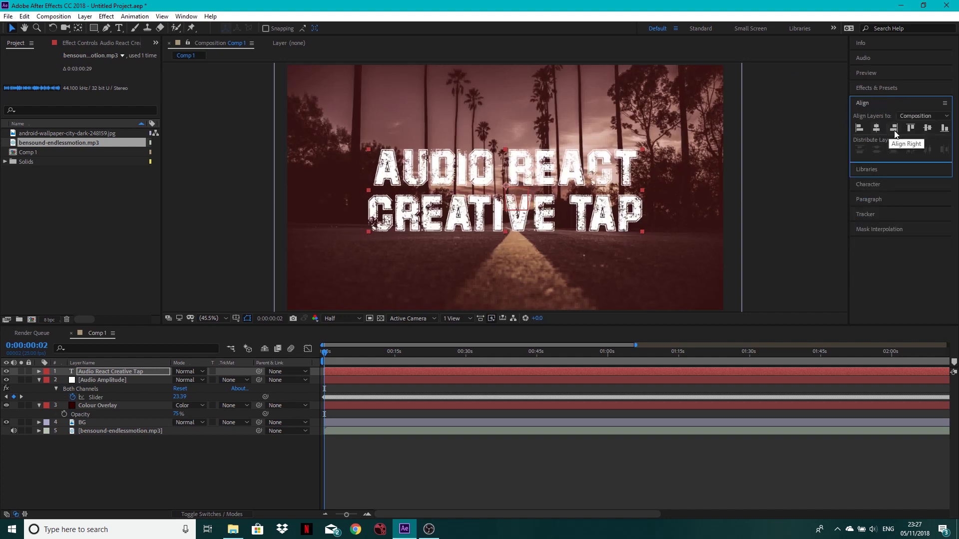
click(930, 130)
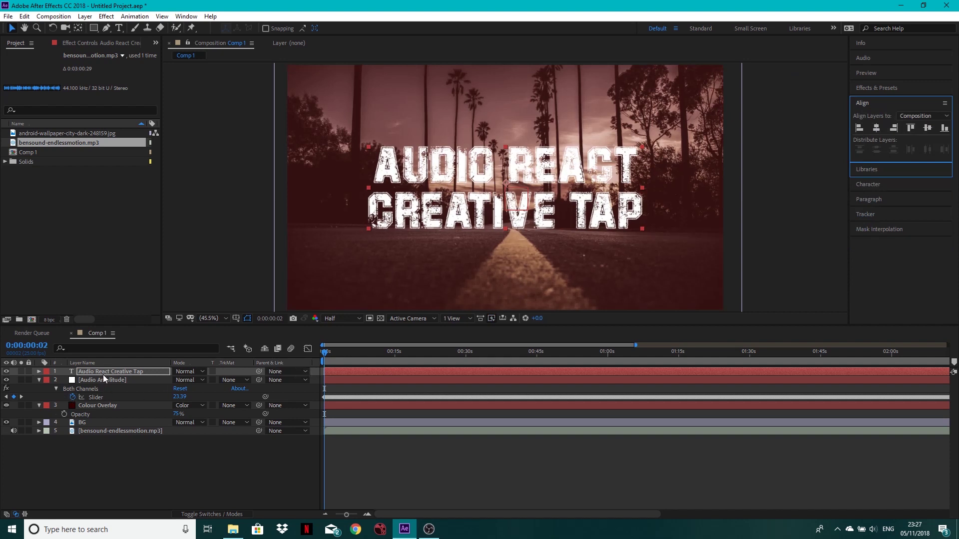
Step: Link the title's Scale expression to the Audio Amplitude Both Channels Slider
key(s)
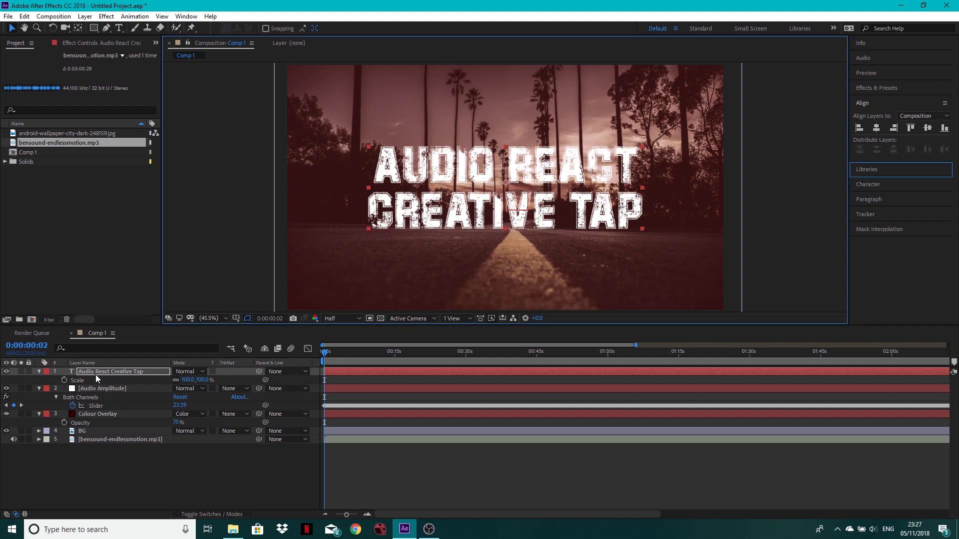
alt+click(64, 379)
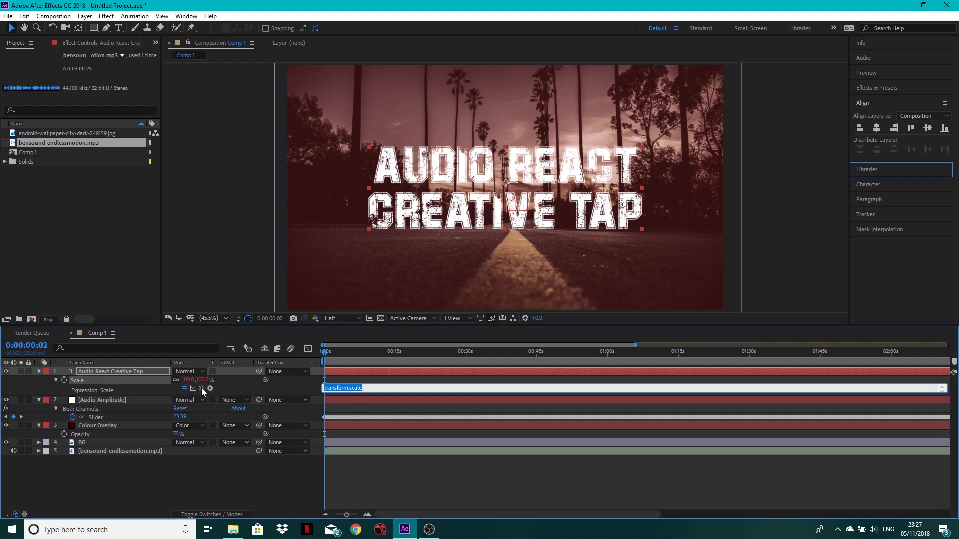
drag(202, 388, 96, 421)
click(161, 476)
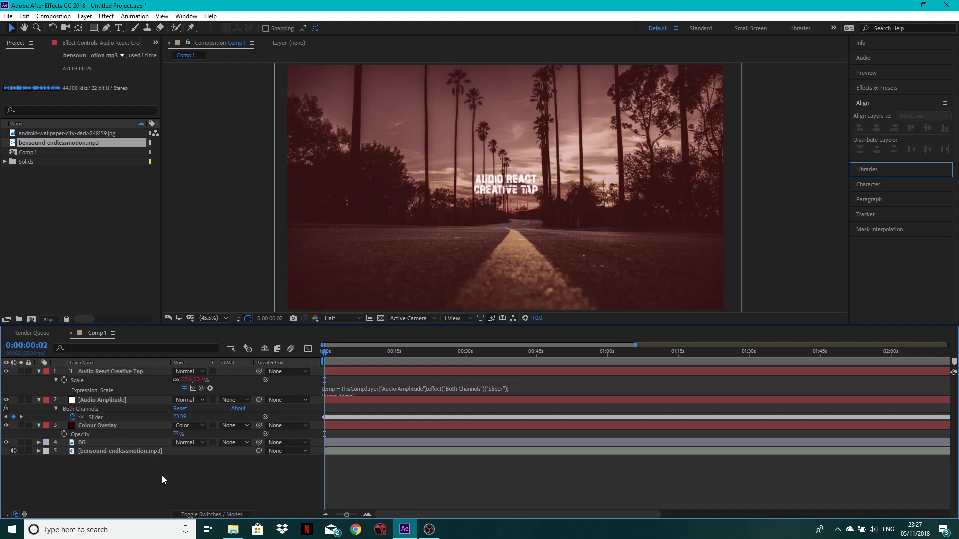
Step: Preview the title pulsing from the start, then select the Audio Amplitude layer
click(323, 354)
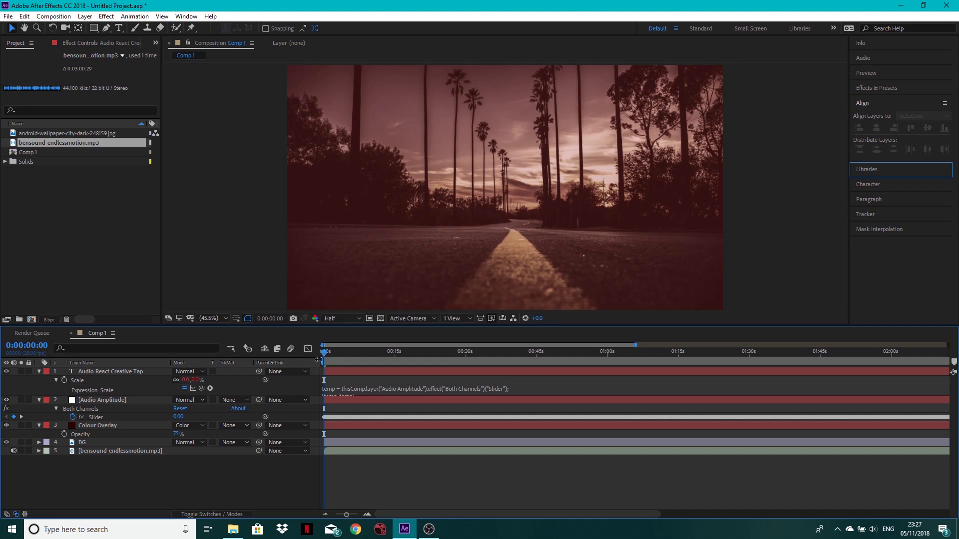
key(space)
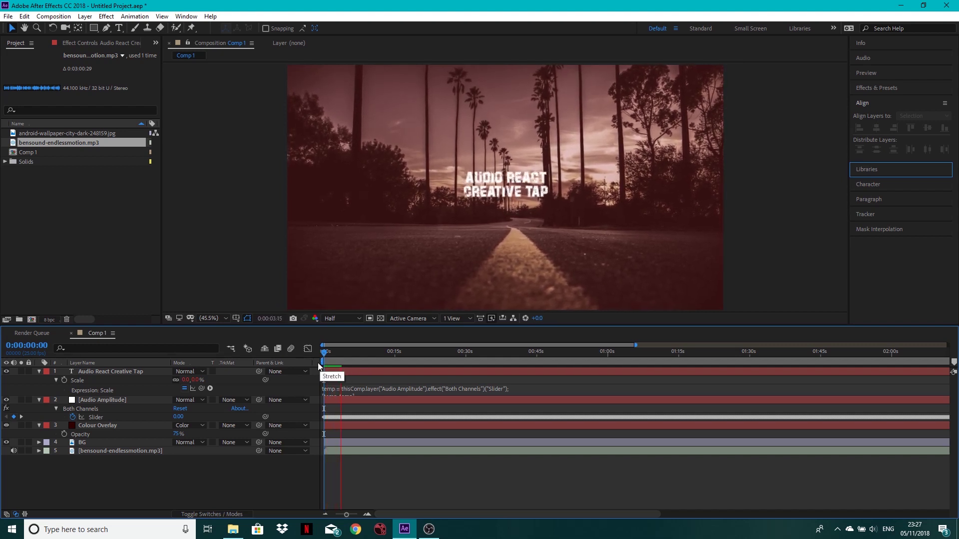
drag(340, 353, 321, 358)
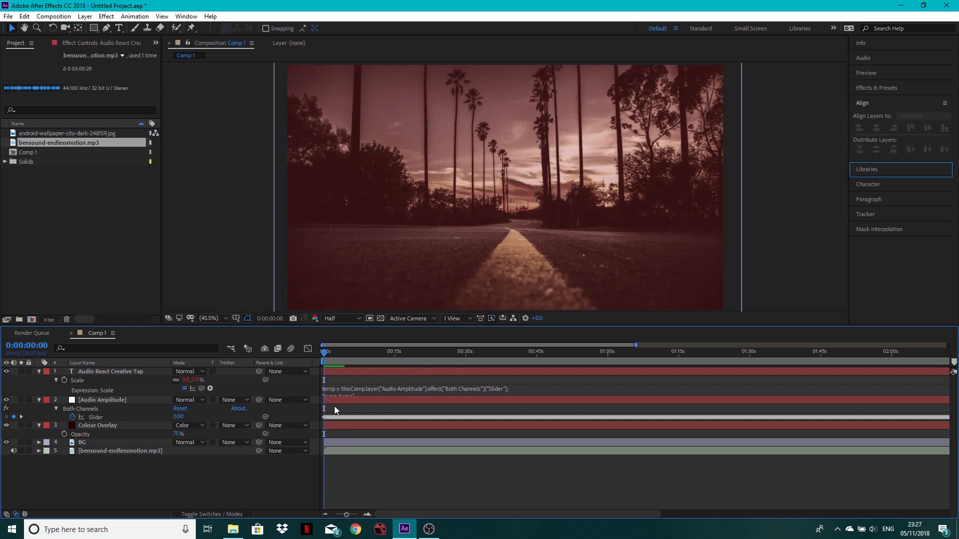
click(138, 400)
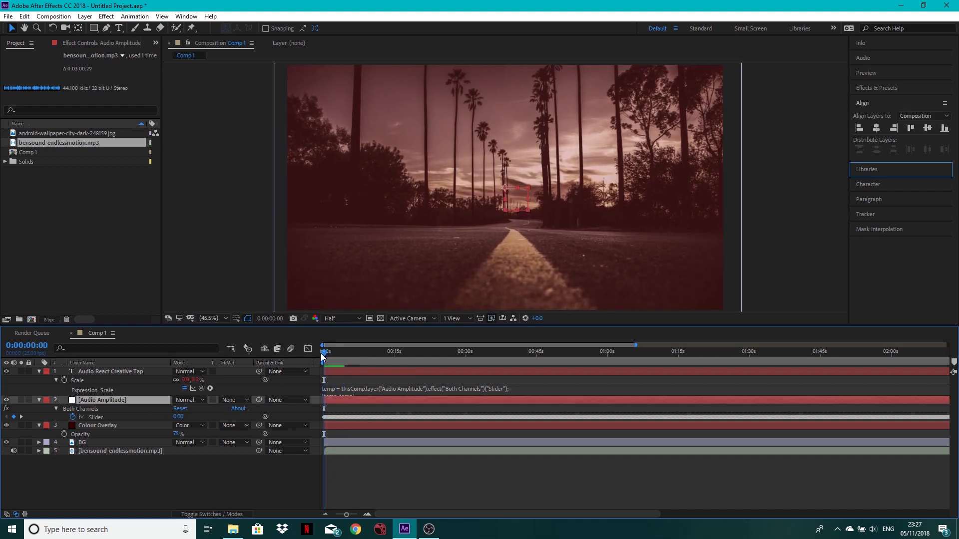
Step: Inspect the Audio Amplitude Slider curve in the Graph Editor, then open the Scale expression
click(308, 349)
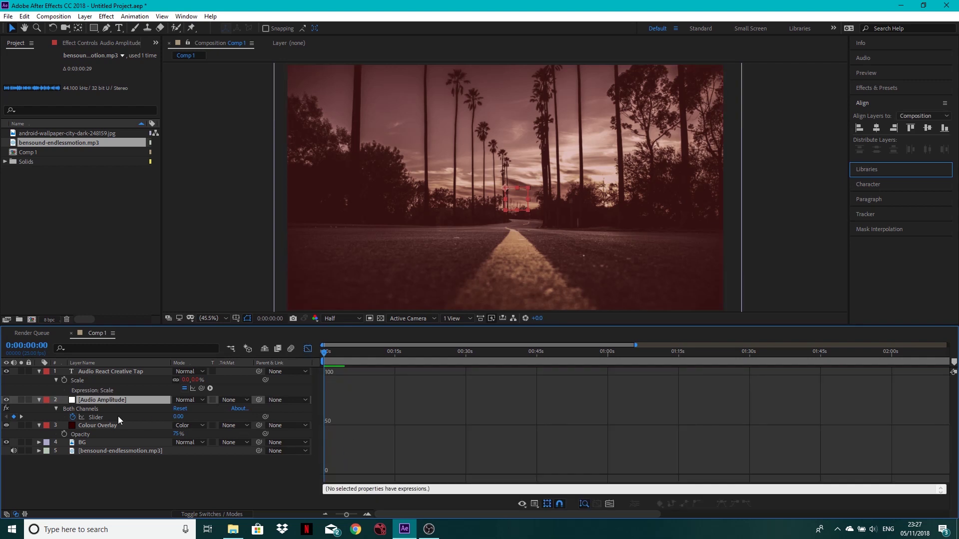
click(97, 418)
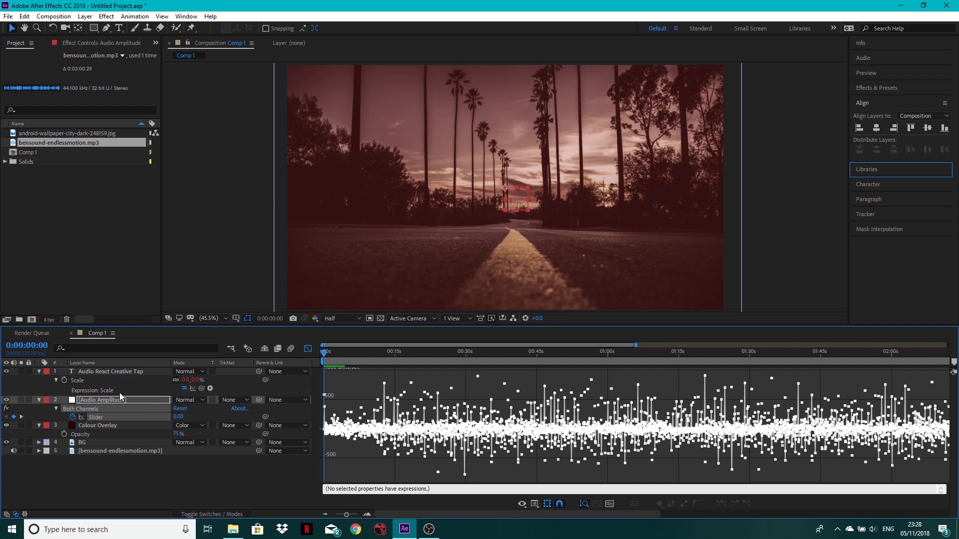
click(311, 354)
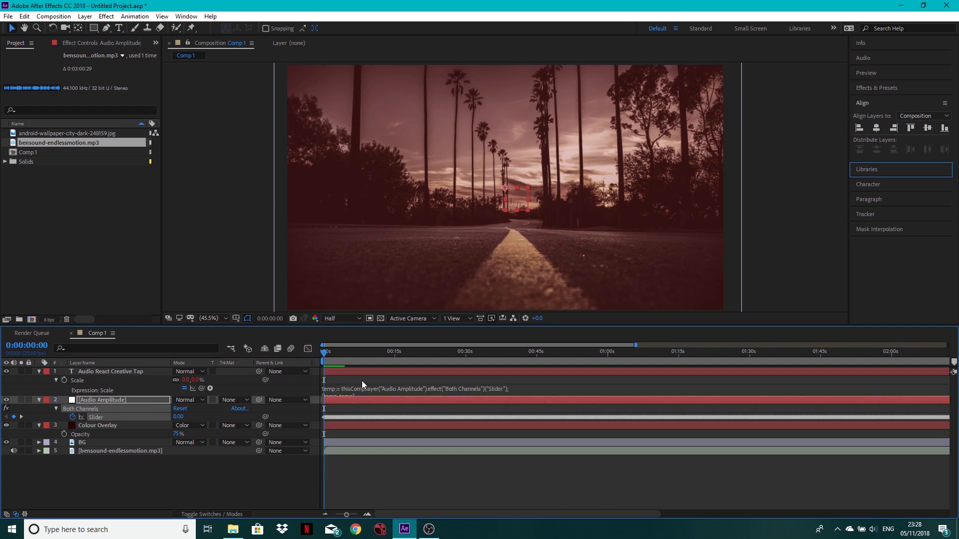
click(345, 389)
Step: Append '+ [100,100]' to the title's Scale expression and commit it
click(365, 396)
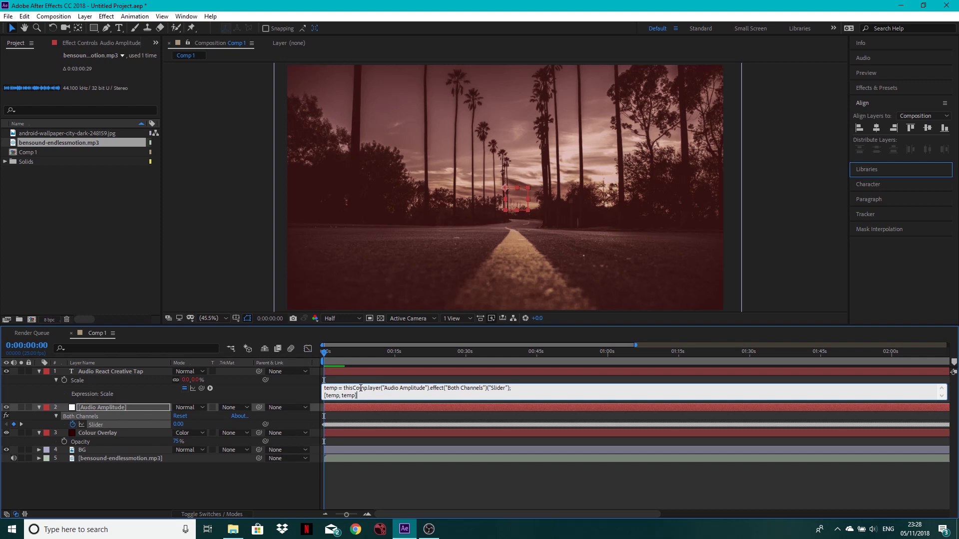
text(+)
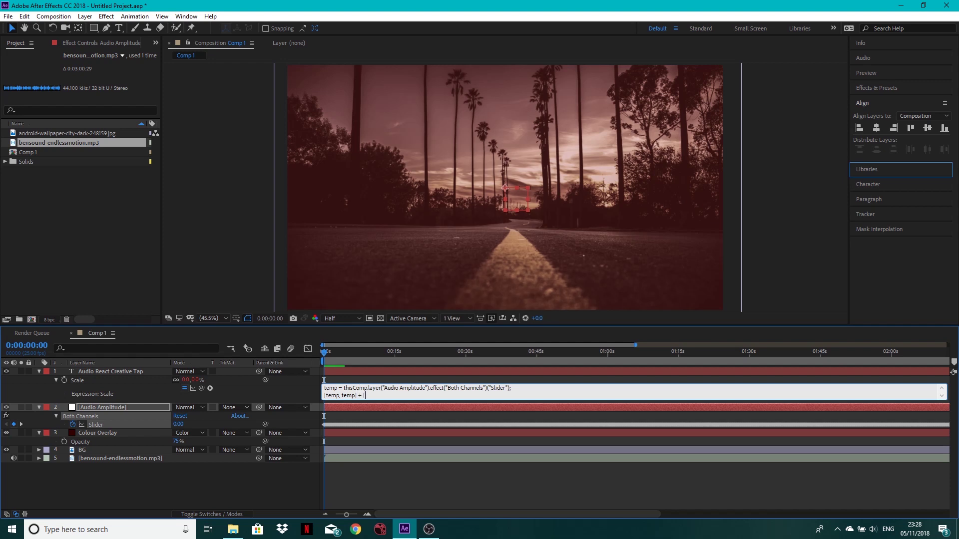
text( [100,100])
click(276, 490)
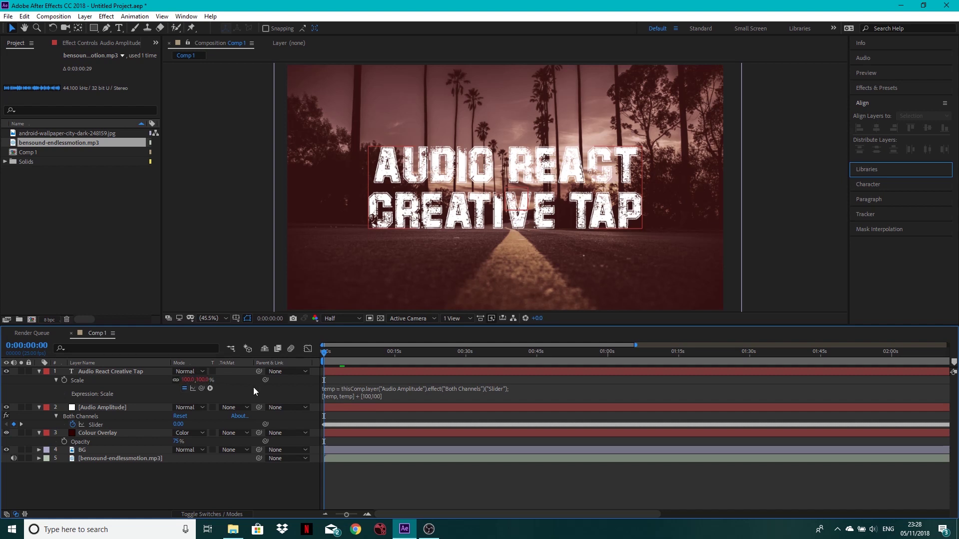
click(340, 363)
click(344, 371)
click(353, 372)
click(322, 353)
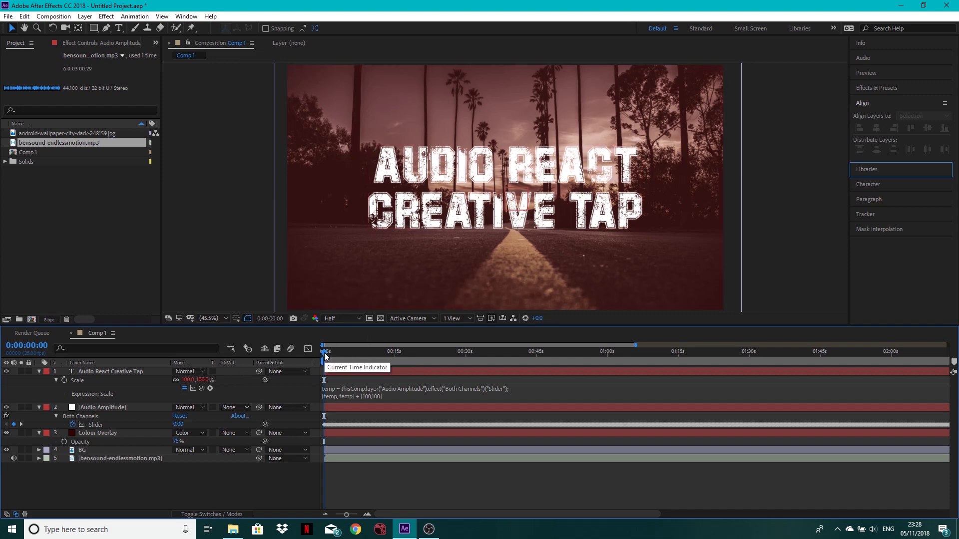
Step: Preview the pulsing title from the start, stopping at 0:00:02:08
key(space)
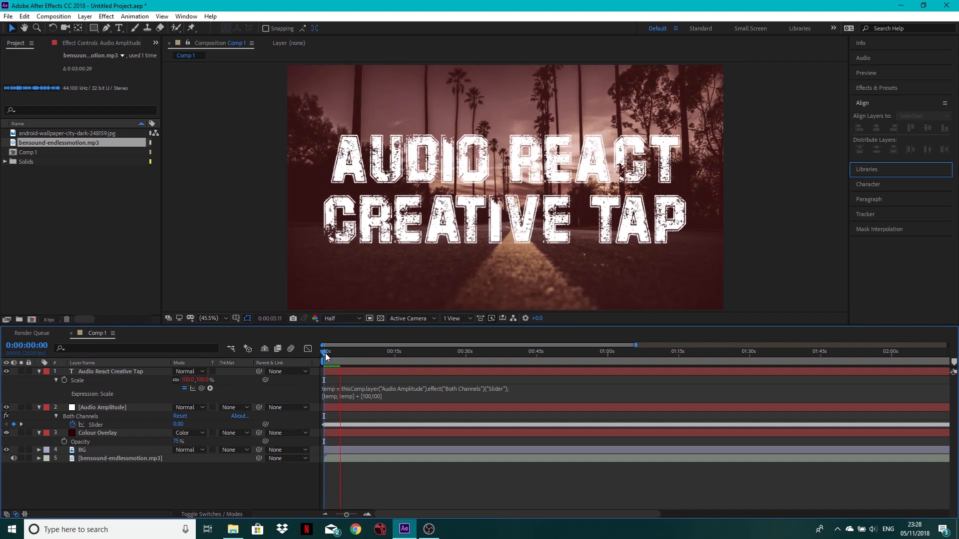
key(space)
click(320, 353)
key(space)
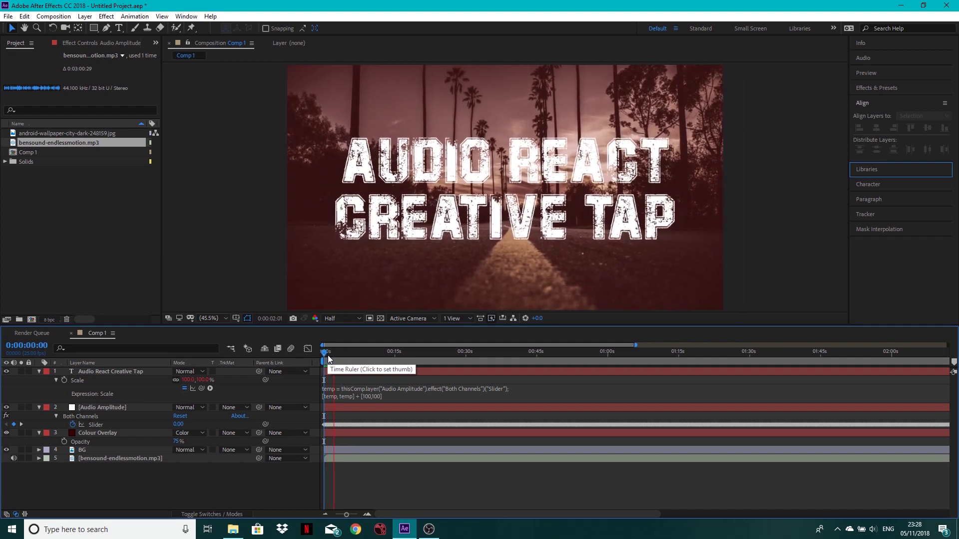
key(space)
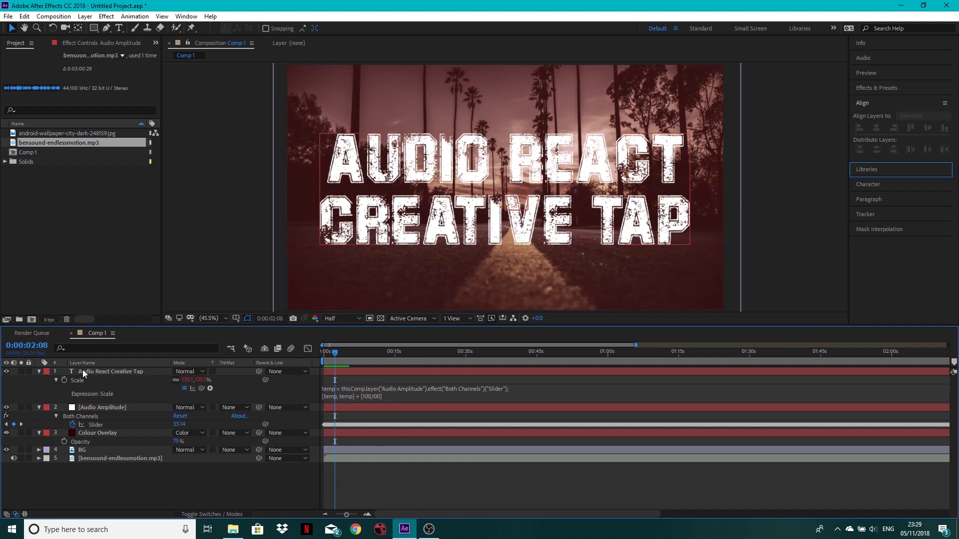
Step: Apply Brightness & Contrast to the BG layer, found by searching 'brig'
click(73, 431)
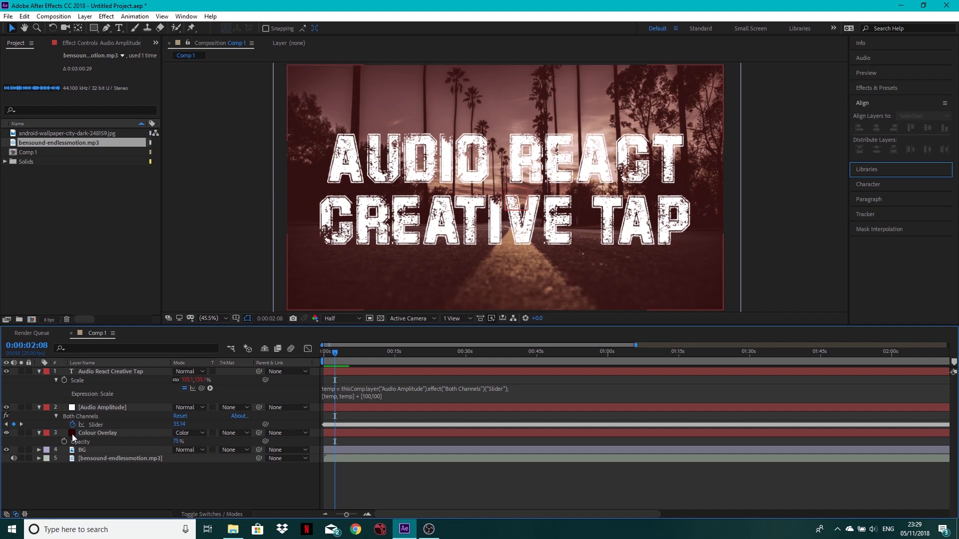
click(51, 381)
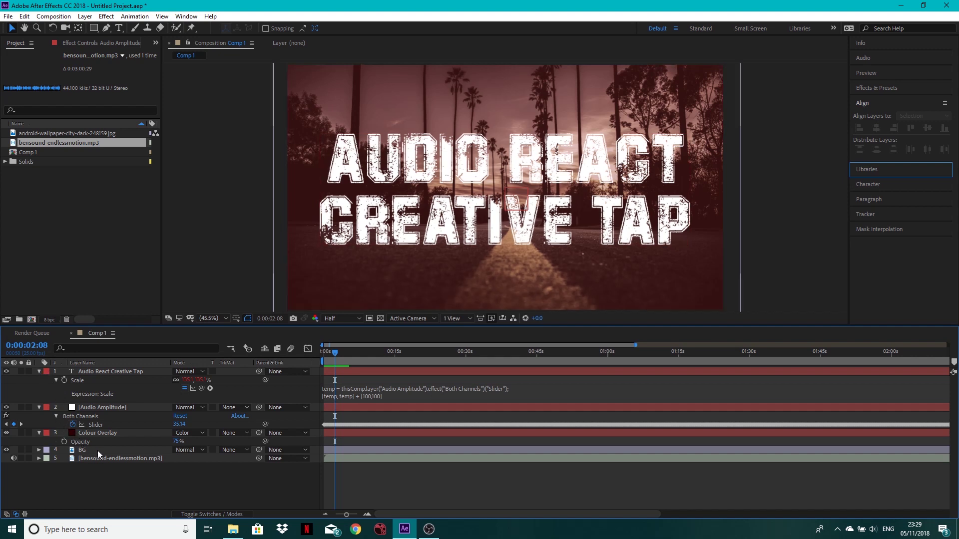
click(82, 451)
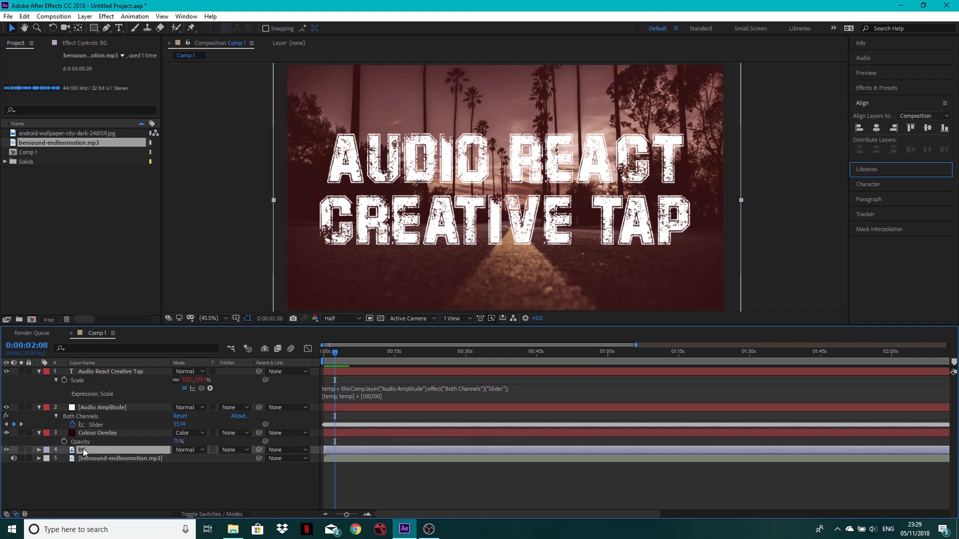
click(885, 89)
click(869, 102)
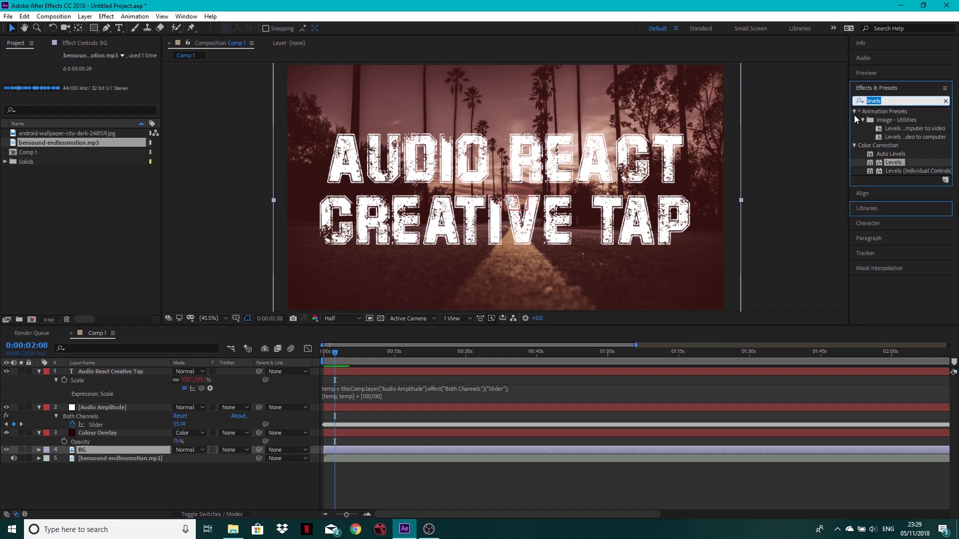
text(bright)
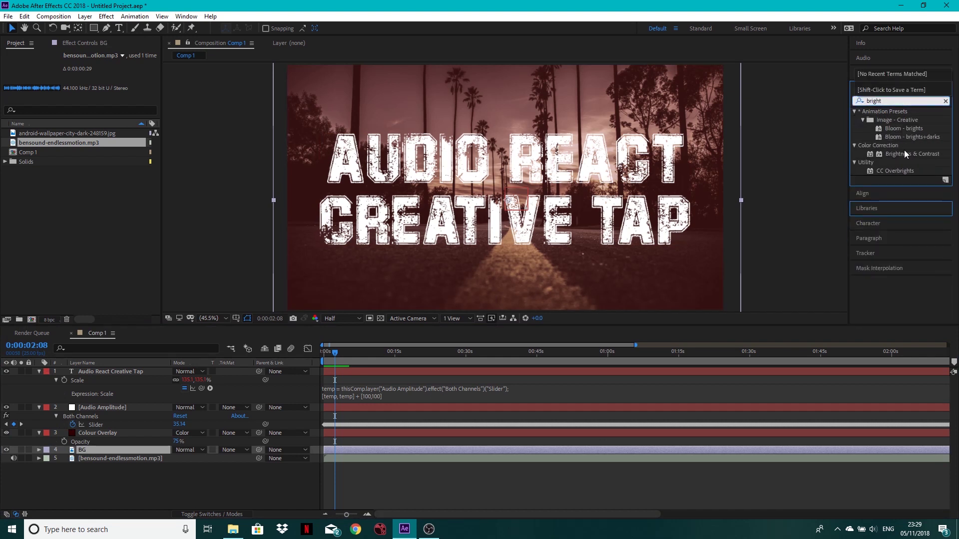
click(901, 153)
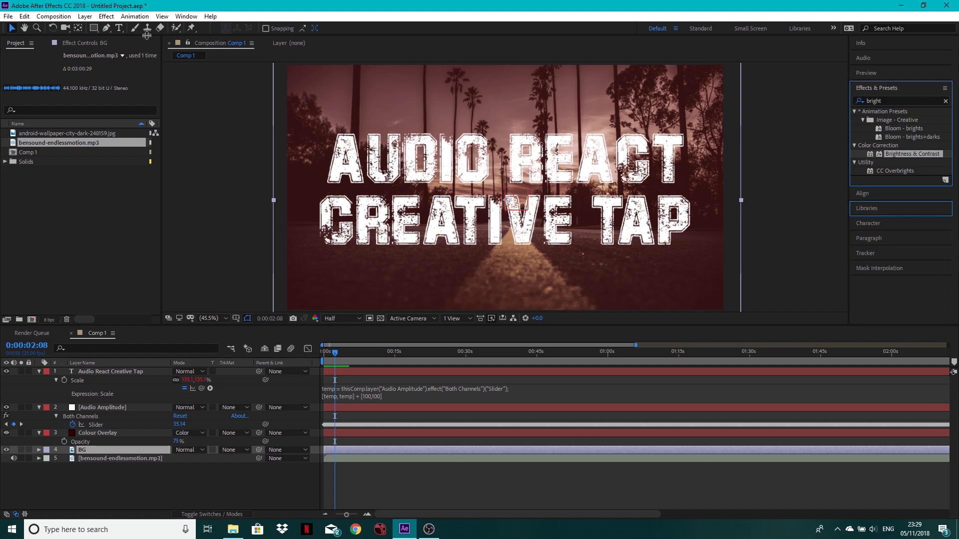
click(99, 42)
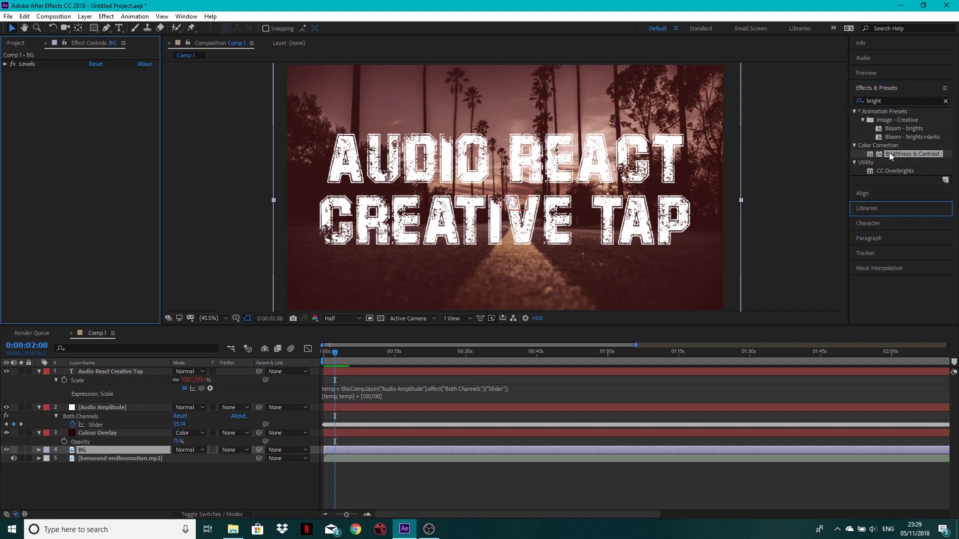
drag(891, 156, 75, 130)
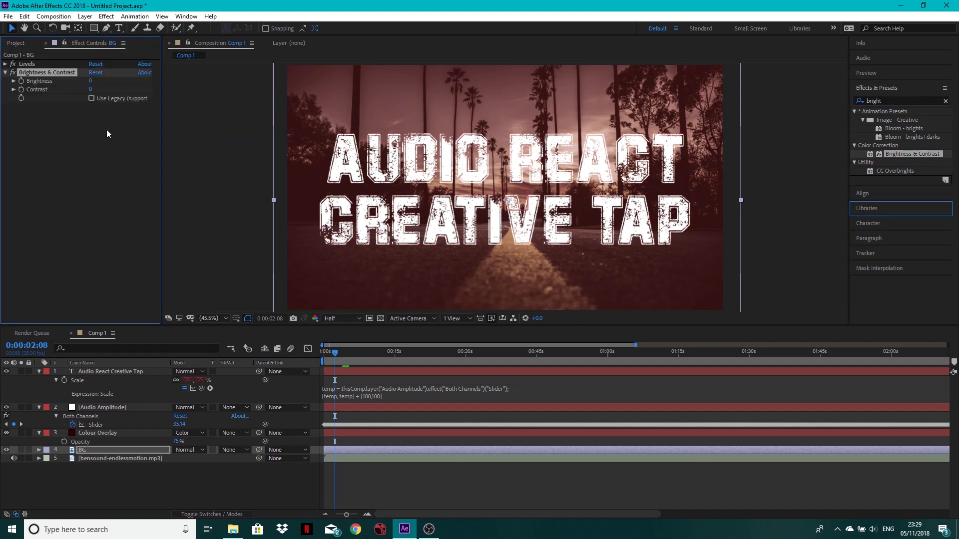
Step: Link BG's Brightness to the Audio Amplitude slider with an expression
alt+click(21, 81)
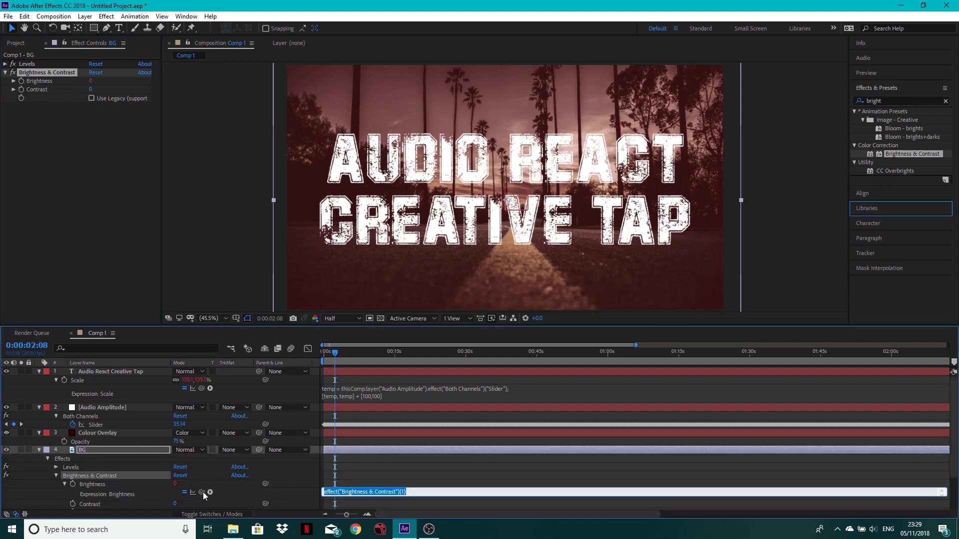
drag(203, 492, 95, 428)
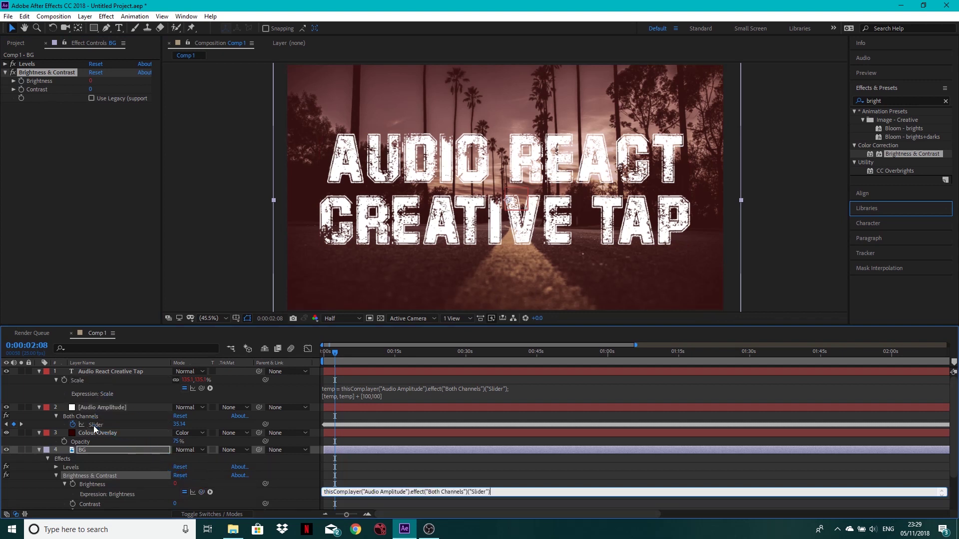
click(374, 475)
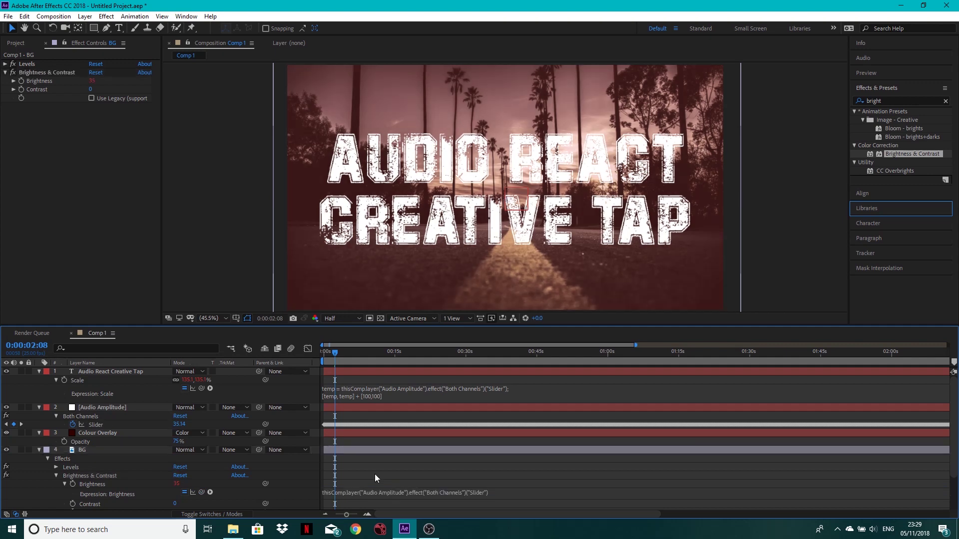
Step: Preview the audio-reactive title and background from the start
mouse_move(333, 351)
mouse_down()
mouse_move(316, 354)
mouse_move(355, 355)
mouse_move(339, 354)
mouse_up()
click(334, 353)
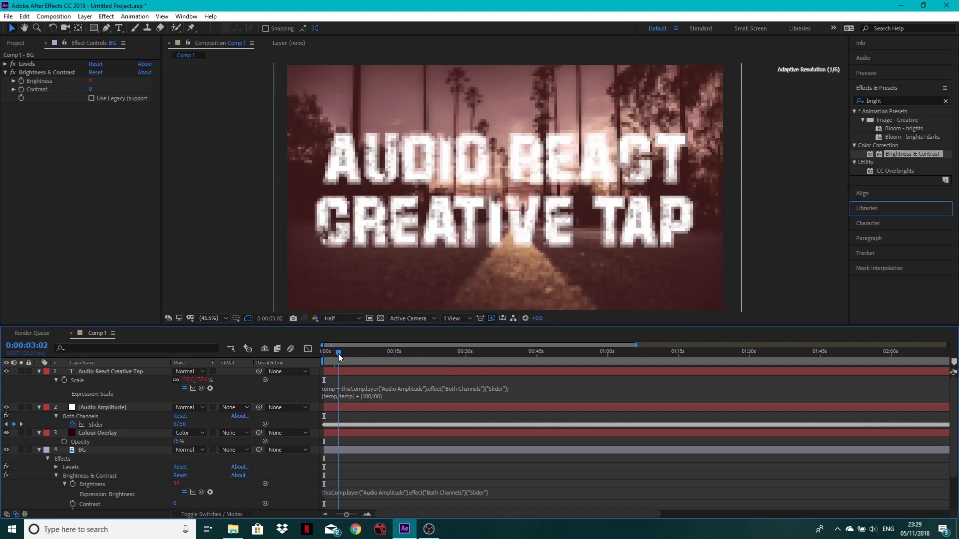
key(space)
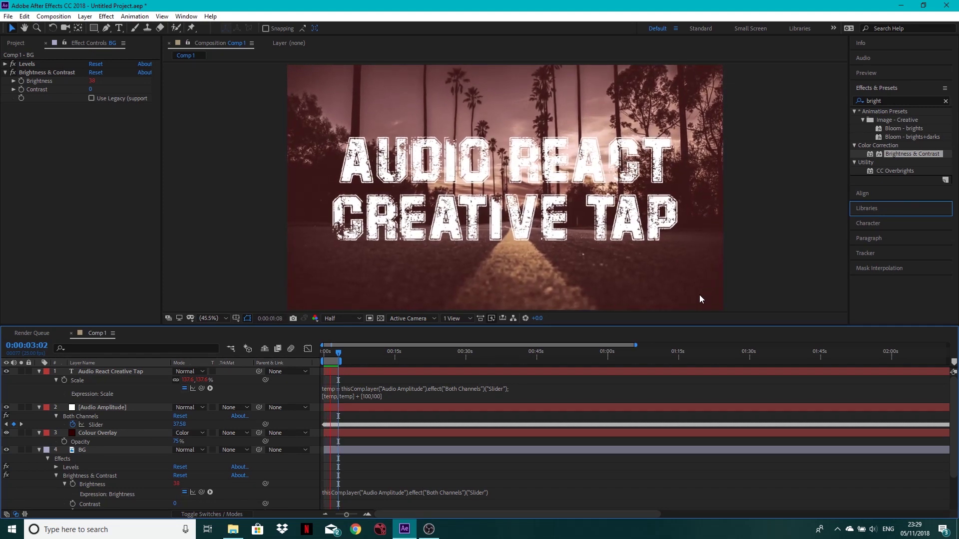
key(space)
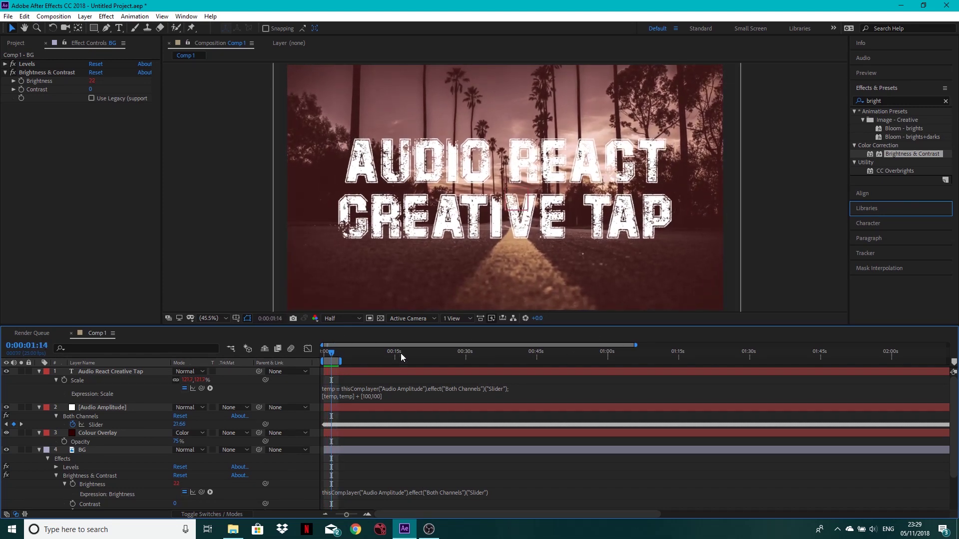
Step: Extend the work area end to around the 3:00 mark, zooming the timeline out
drag(343, 362, 764, 362)
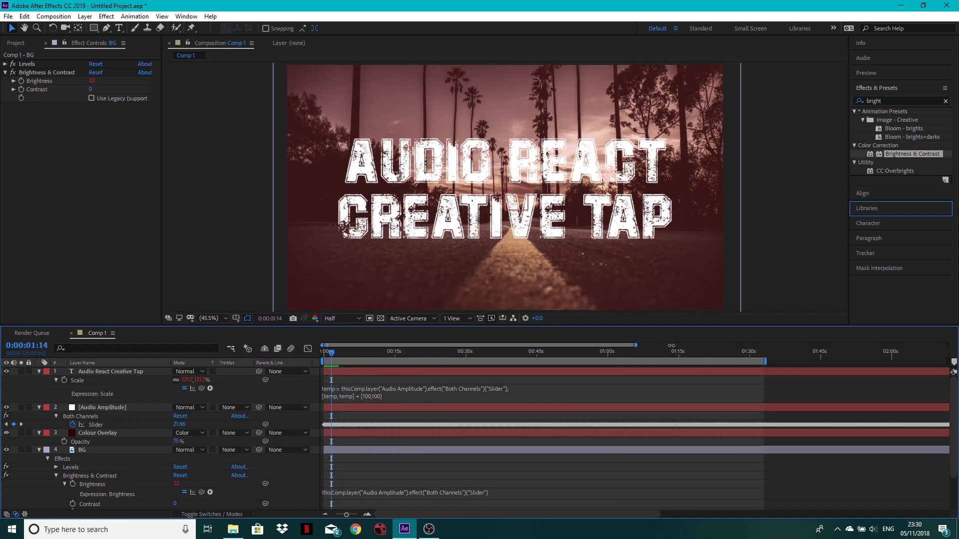
drag(636, 346, 787, 346)
drag(858, 358, 951, 359)
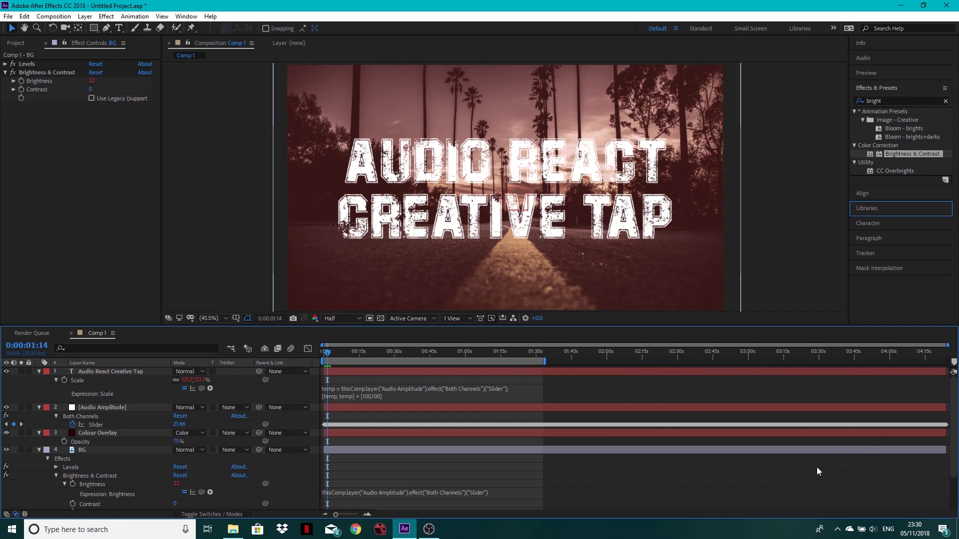
scroll(613, 469, down, 2)
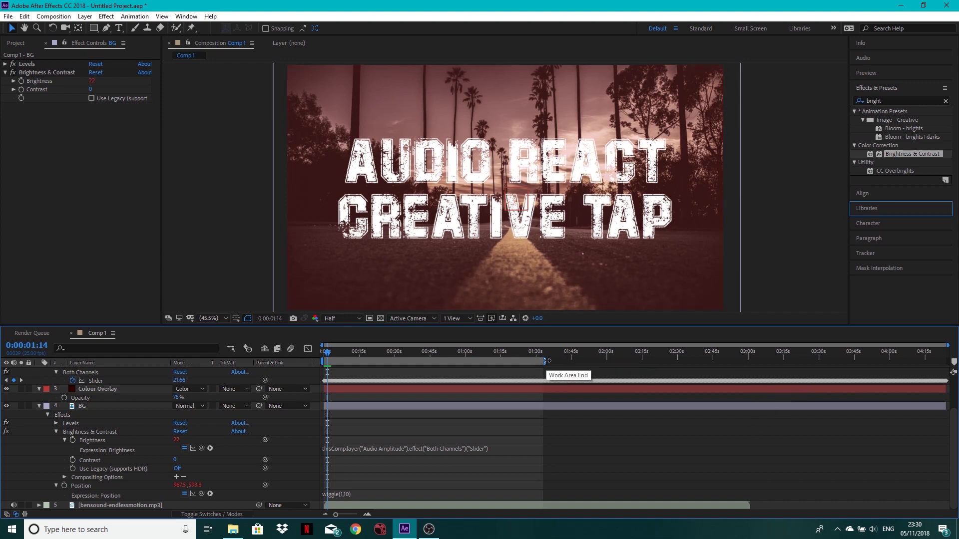
drag(545, 361, 754, 365)
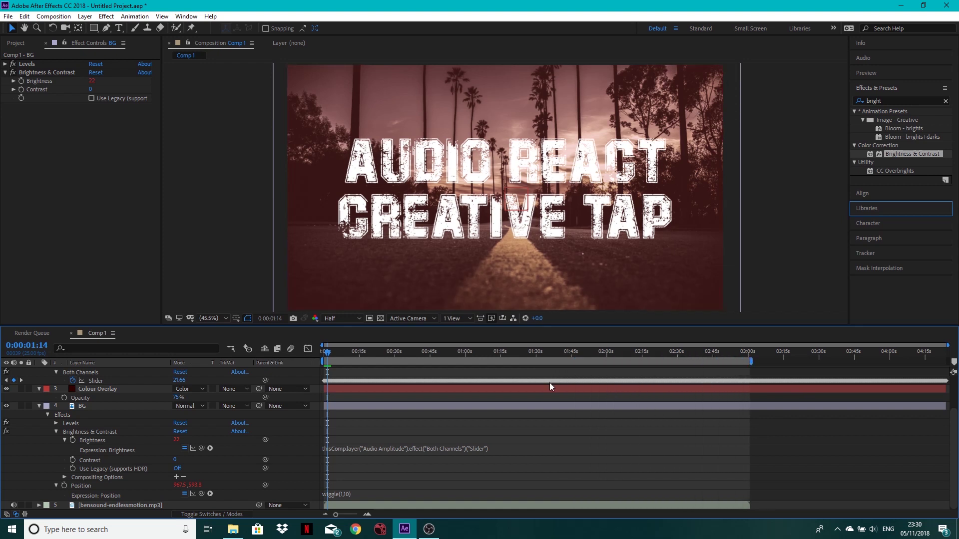
mouse_move(551, 385)
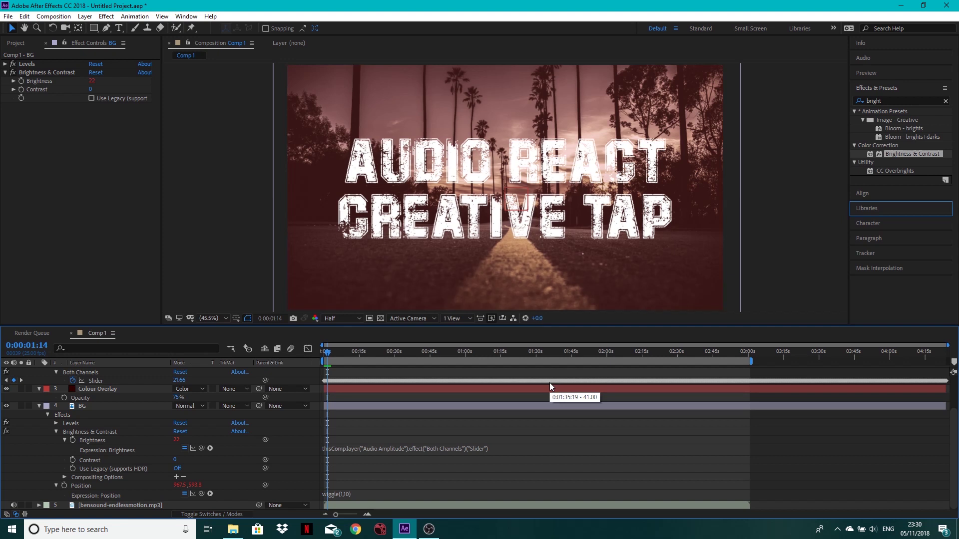